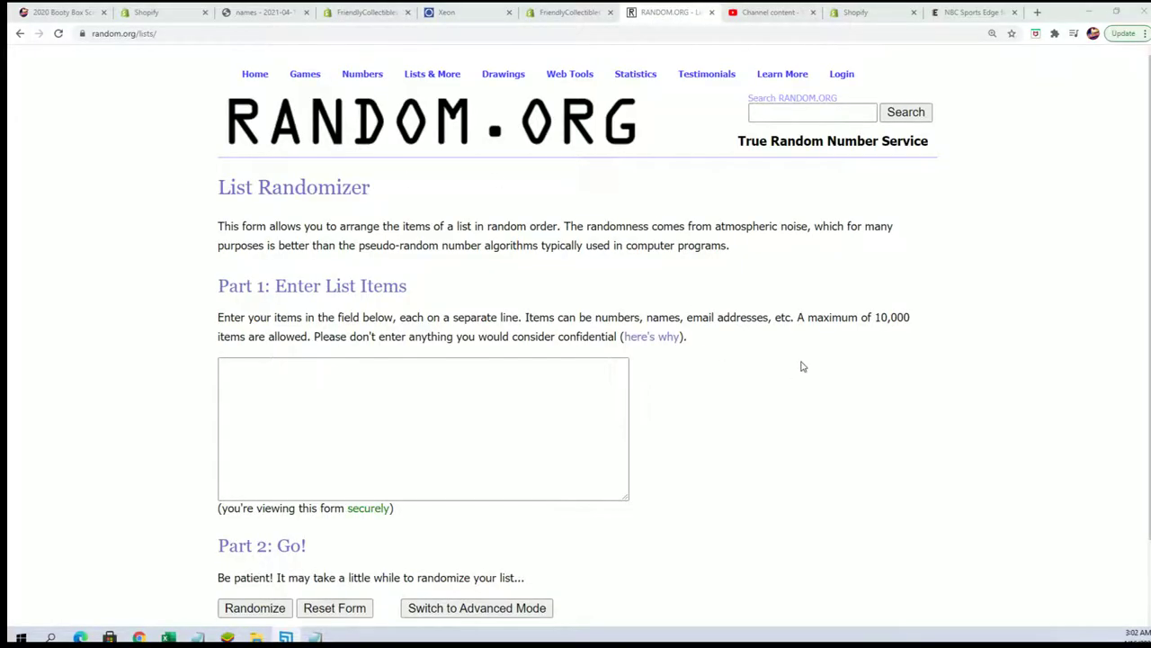
Copy the numbers 7, 19, 26 and 29 from Notepad into the List Randomizer box.
{"action": "left_click", "coordinate": [315, 637]}
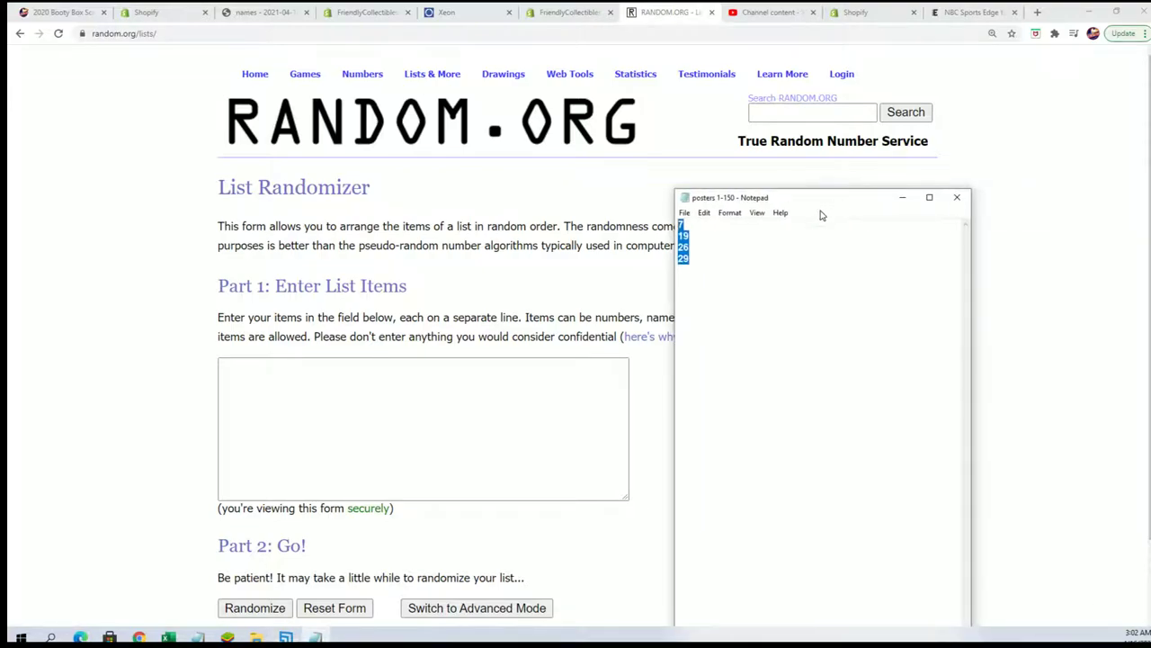
{"action": "right_click", "coordinate": [684, 235]}
{"action": "left_click", "coordinate": [713, 282]}
{"action": "left_click", "coordinate": [354, 379]}
{"action": "key", "text": "ctrl+v"}
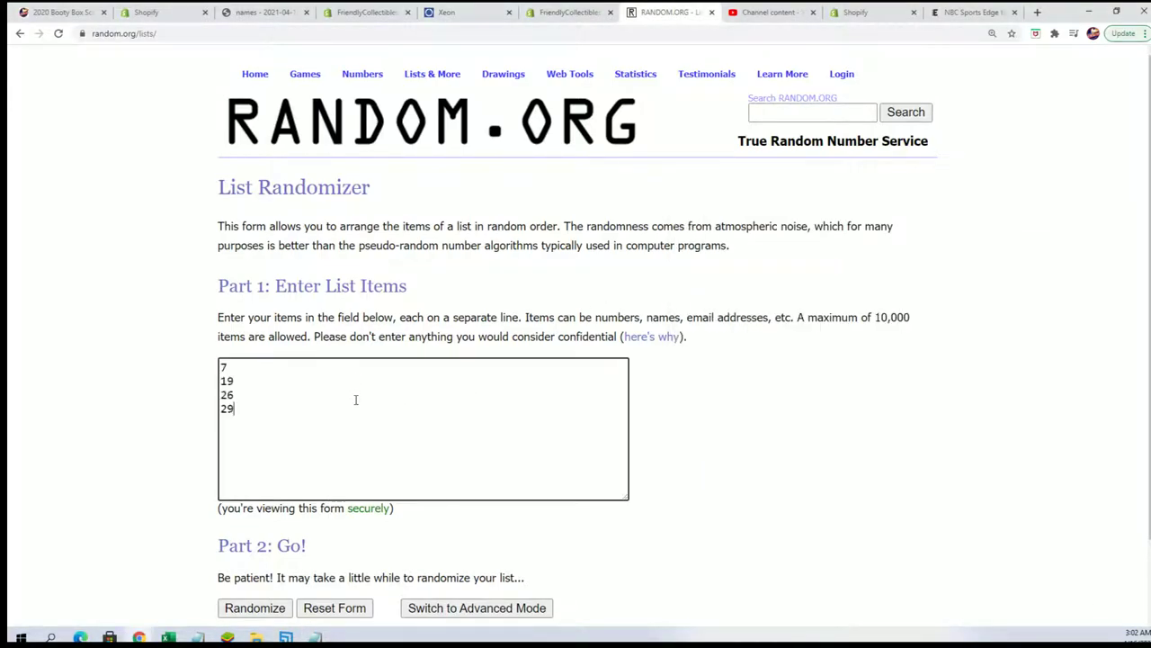
Randomize the list, then reshuffle it repeatedly with Again!, ending on 7, 19, 29, 26.
{"action": "scroll", "coordinate": [627, 410], "scroll_direction": "down", "scroll_amount": 1}
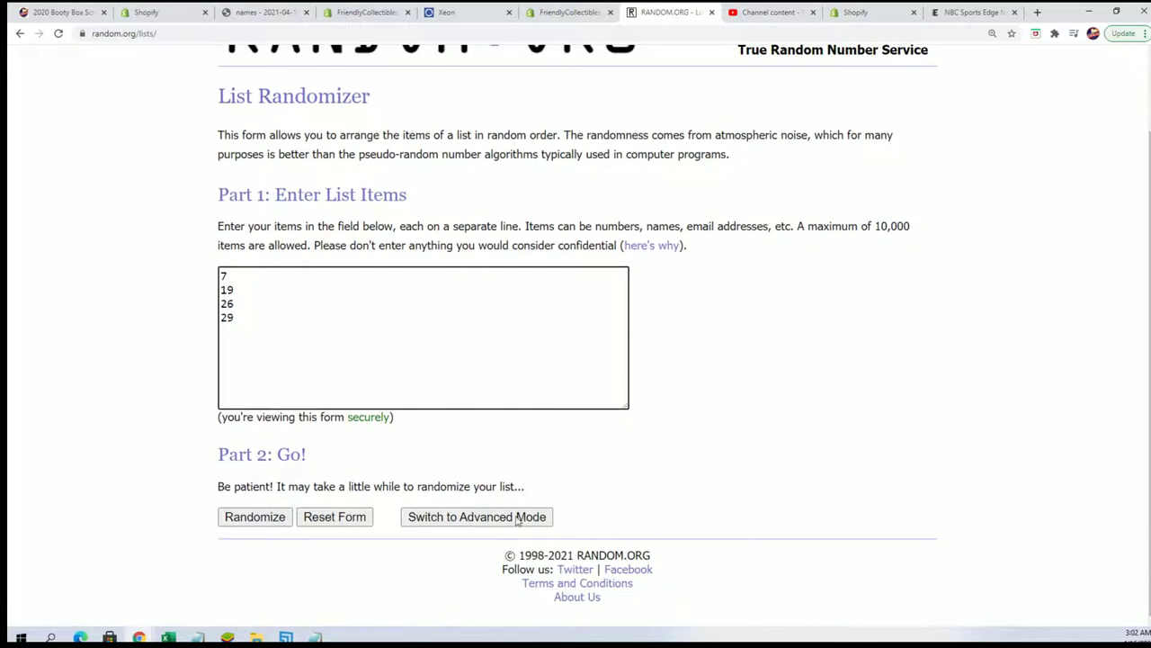
{"action": "left_click", "coordinate": [266, 516]}
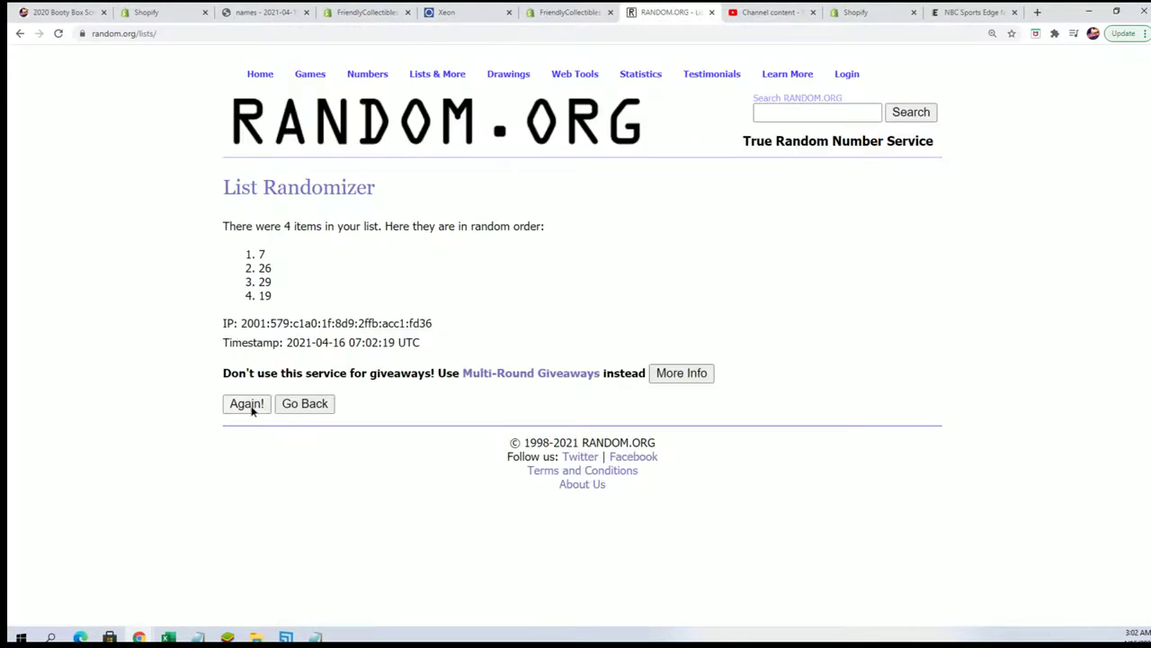
{"action": "left_click", "coordinate": [247, 404]}
{"action": "left_click", "coordinate": [247, 434]}
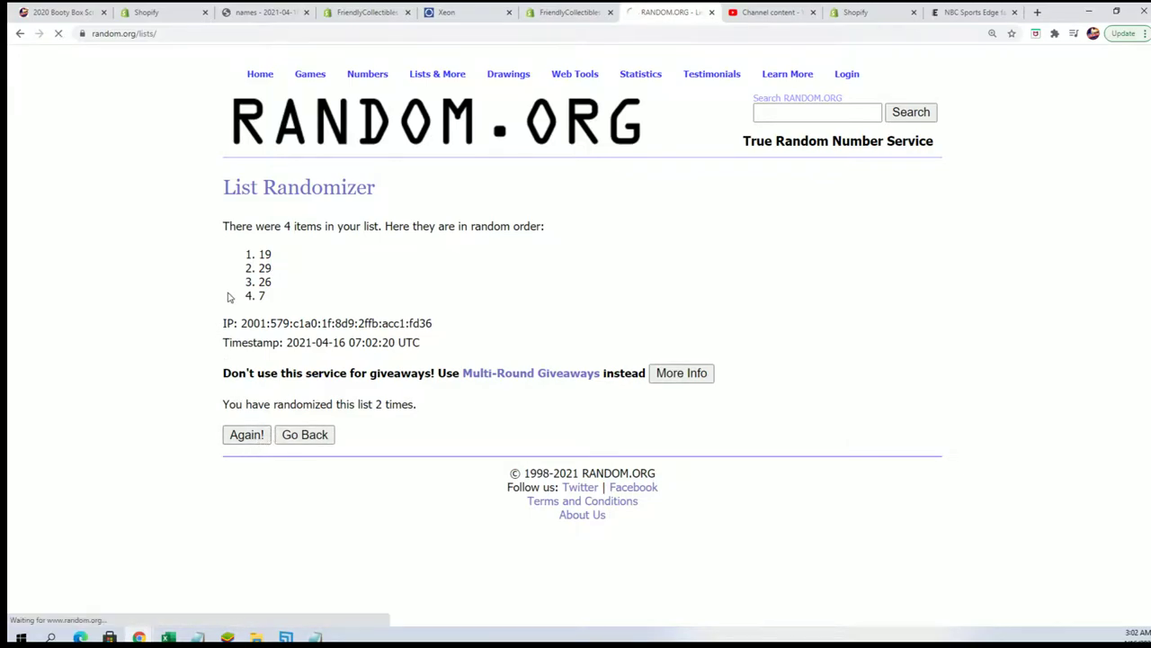
{"action": "left_click", "coordinate": [246, 436]}
{"action": "left_click", "coordinate": [249, 435]}
{"action": "left_click", "coordinate": [248, 434]}
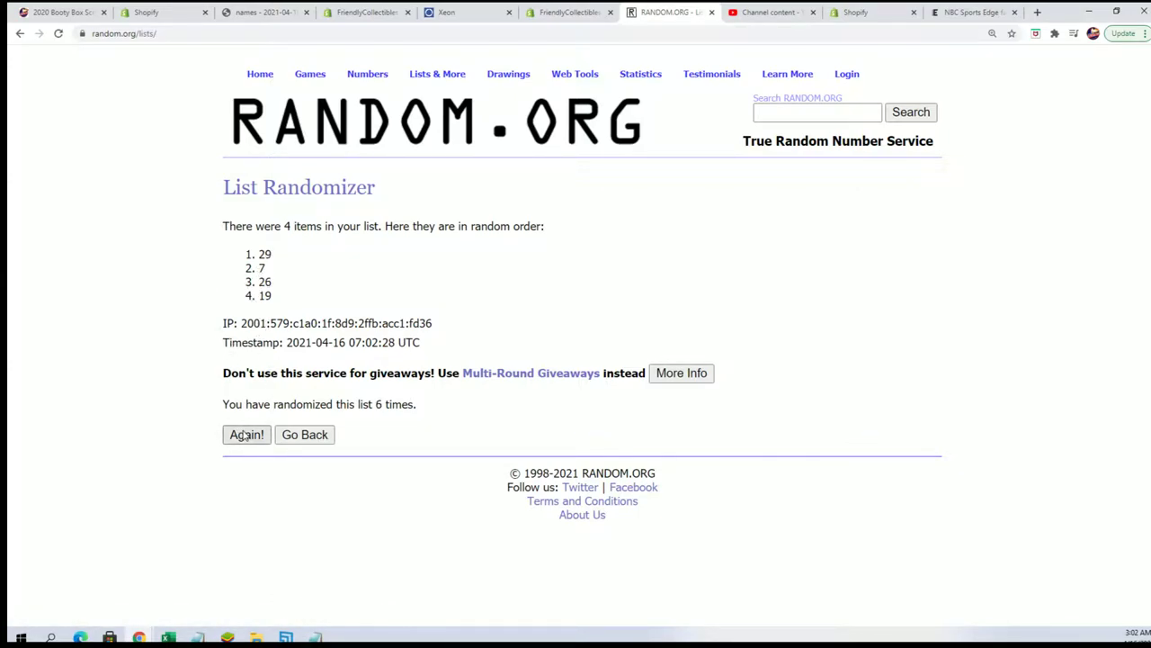
{"action": "left_click", "coordinate": [243, 436]}
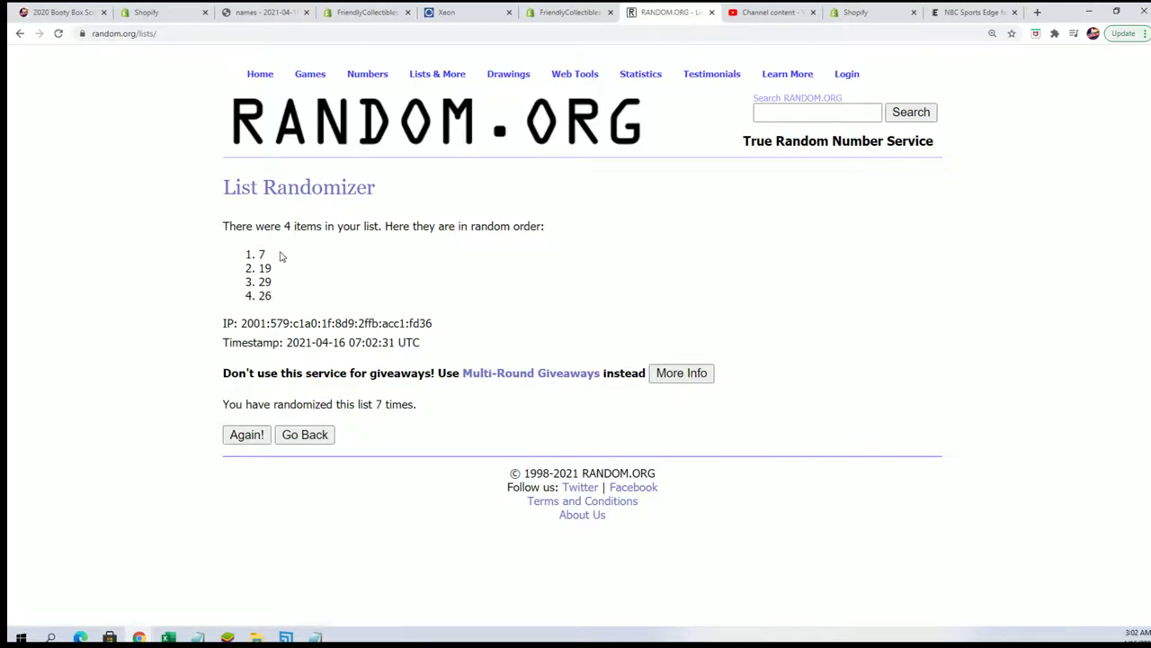
{"action": "double_click", "coordinate": [261, 254]}
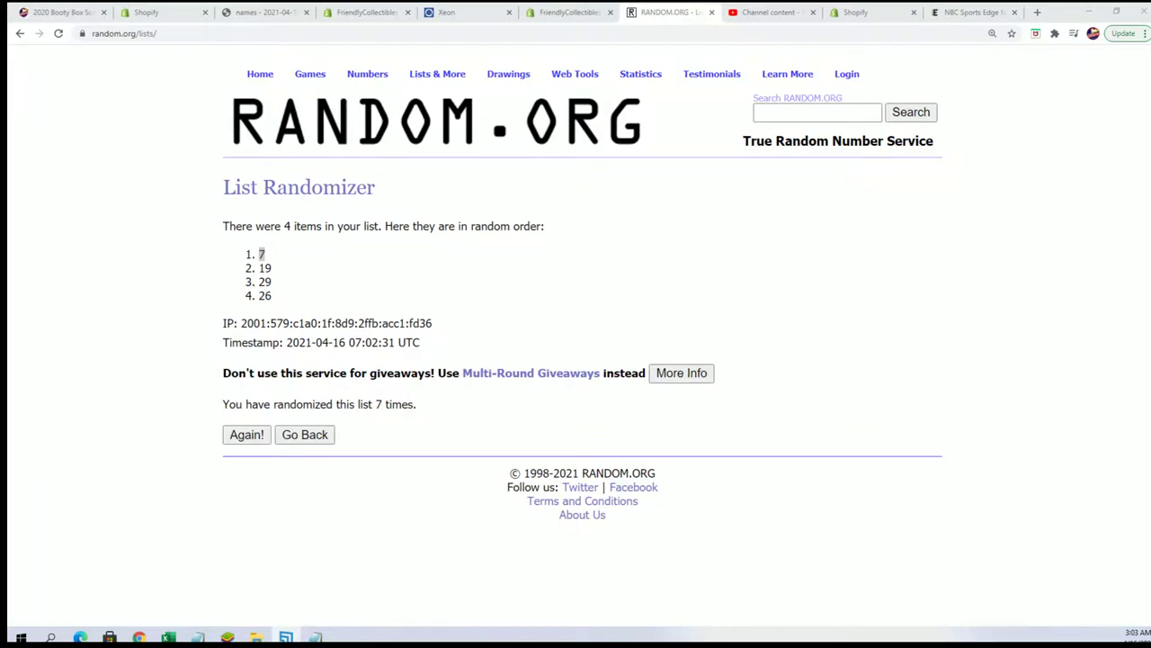
Copy the fifteen owner names from Notepad and switch to the Excel owners sheet.
{"action": "left_click", "coordinate": [198, 637]}
{"action": "left_click_drag", "start_coordinate": [696, 102], "coordinate": [713, 78]}
{"action": "left_click_drag", "start_coordinate": [610, 513], "coordinate": [558, 353]}
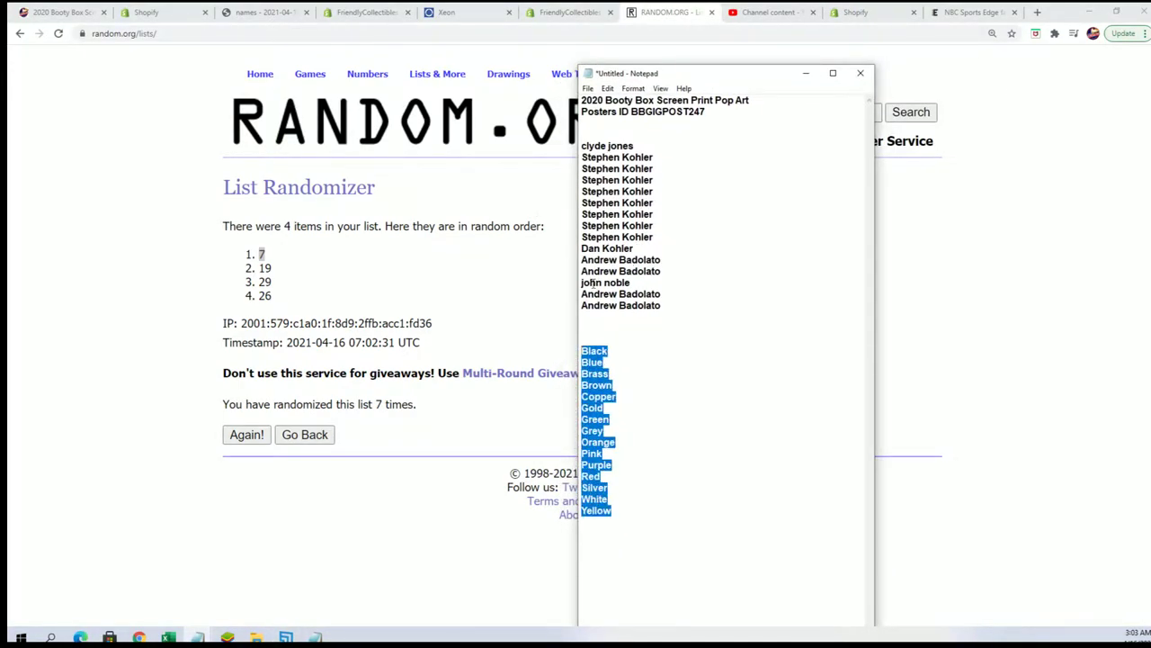
{"action": "left_click_drag", "start_coordinate": [683, 315], "coordinate": [560, 144]}
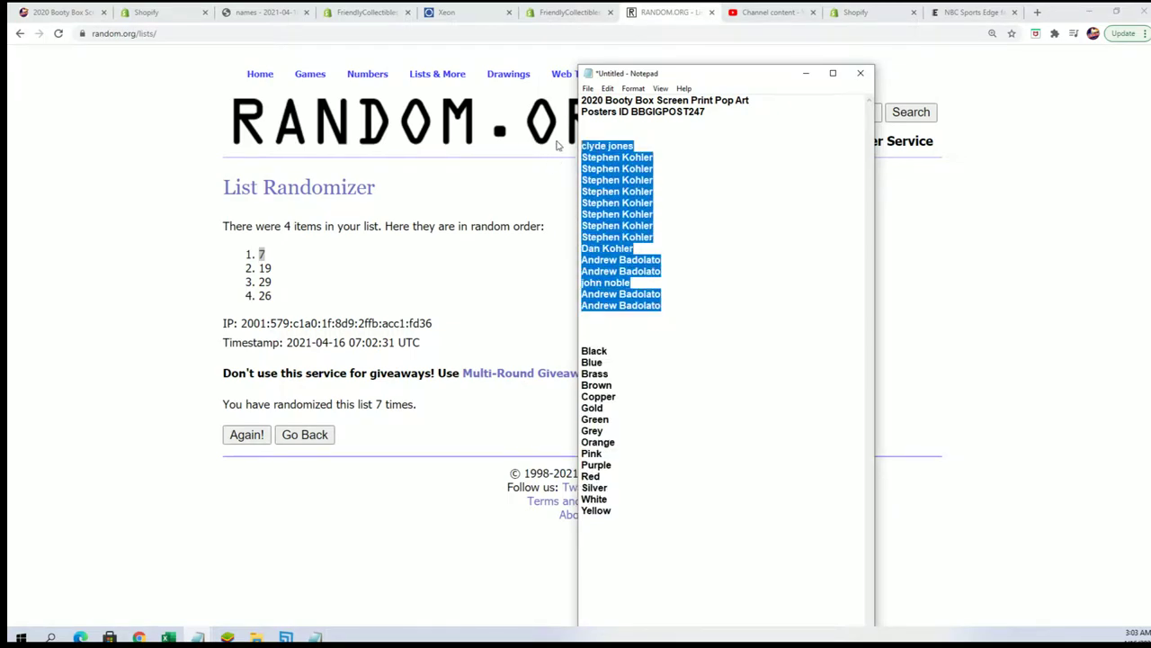
{"action": "right_click", "coordinate": [629, 158]}
{"action": "left_click", "coordinate": [624, 195]}
{"action": "key", "text": "alt+Tab"}
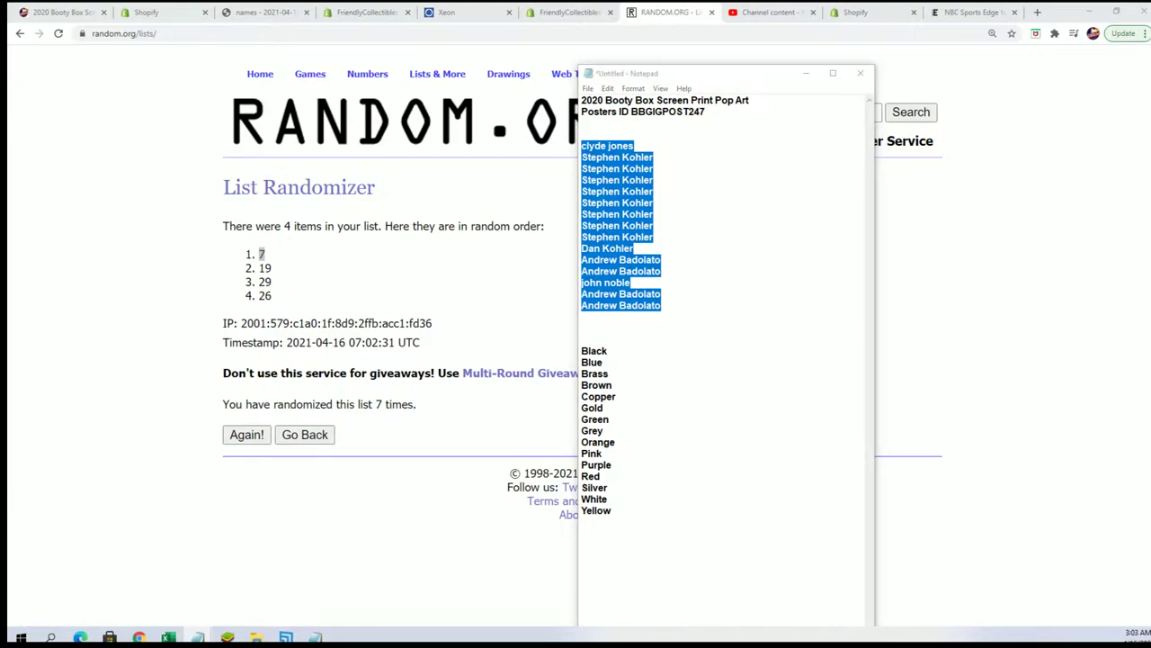
{"action": "key", "text": "alt+Tab"}
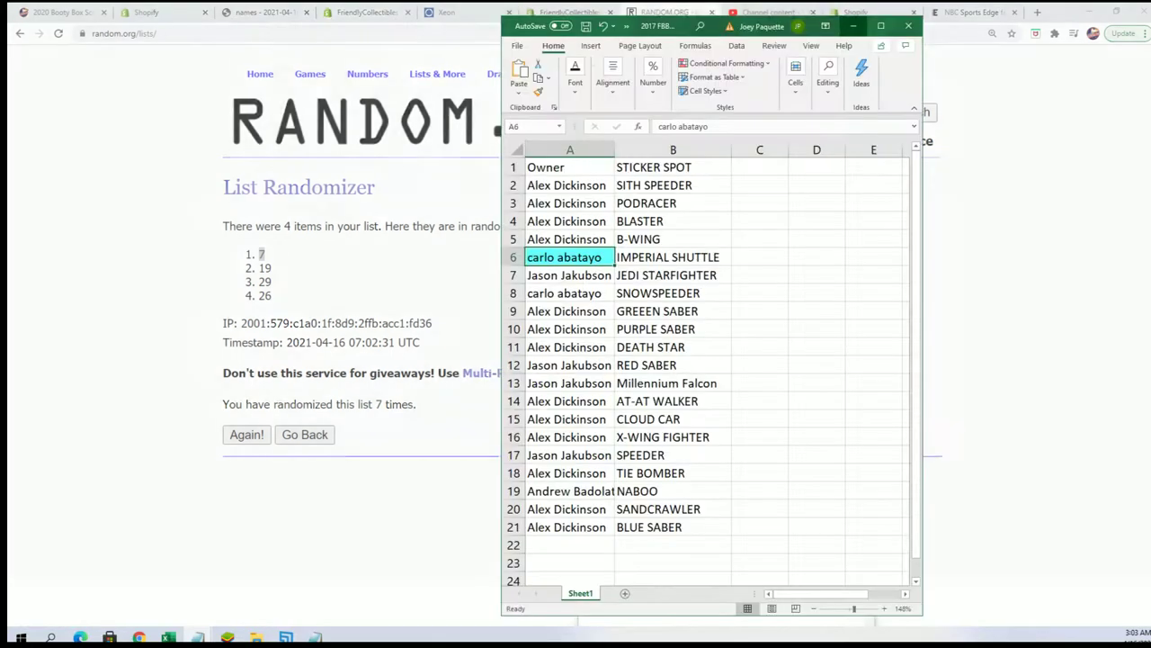
Widen the Owner column on the Owner / COLOR SPOT sheet, then return to Notepad's selected names.
{"action": "left_click", "coordinate": [682, 13]}
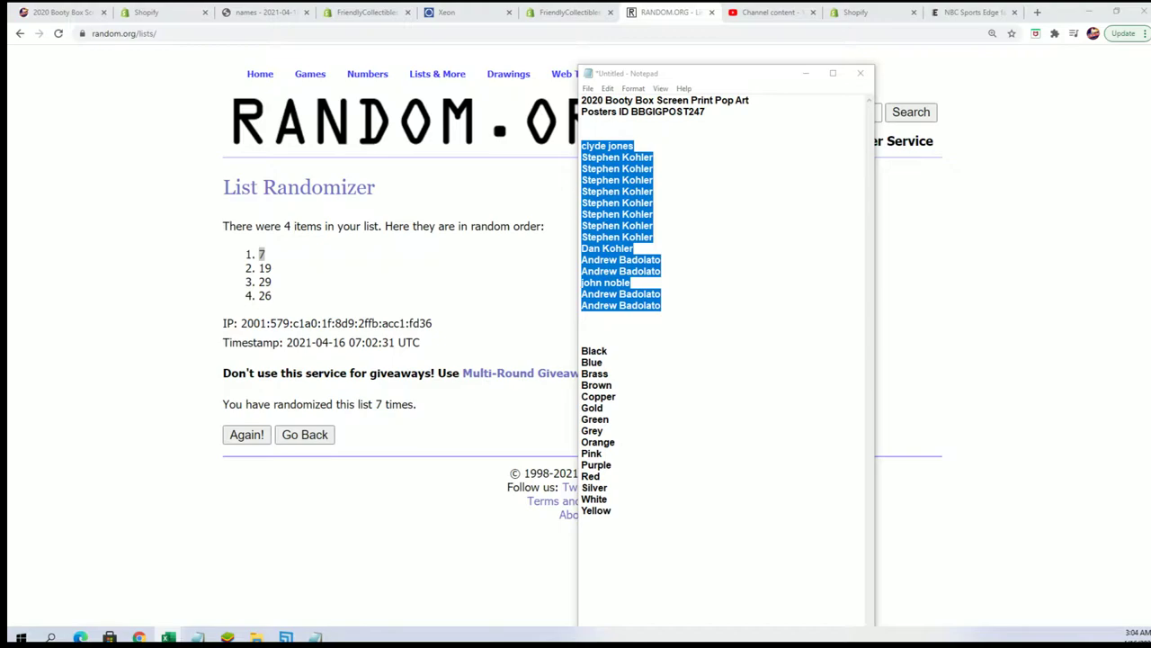
{"action": "left_click_drag", "start_coordinate": [1150, 126], "coordinate": [791, 18]}
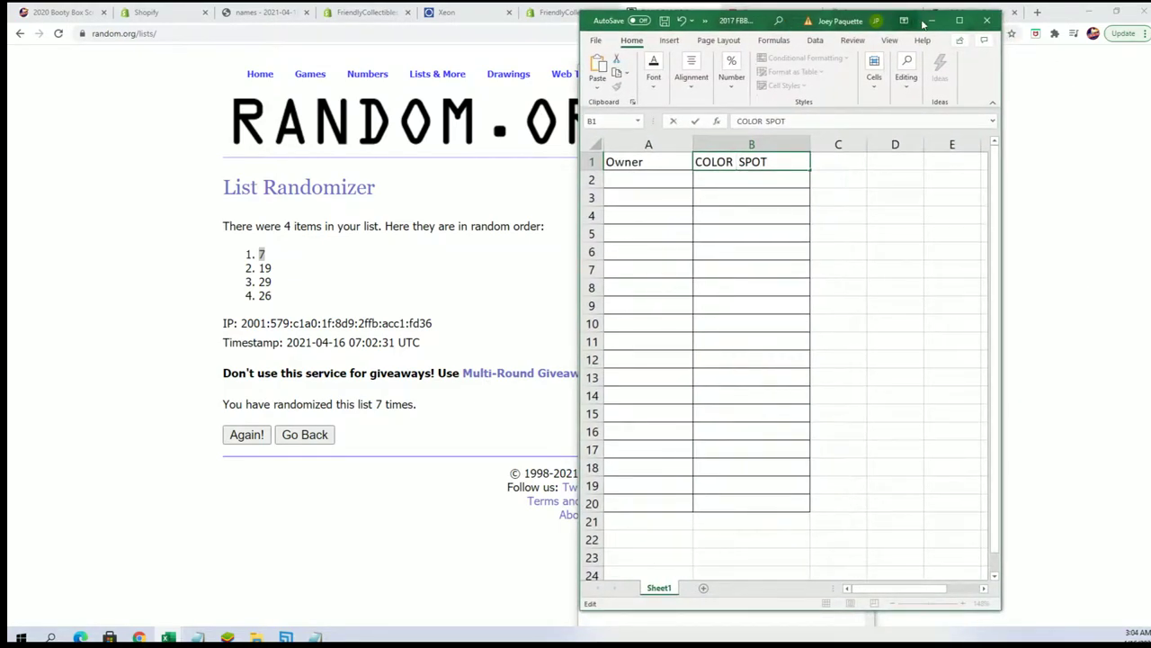
{"action": "left_click", "coordinate": [648, 143]}
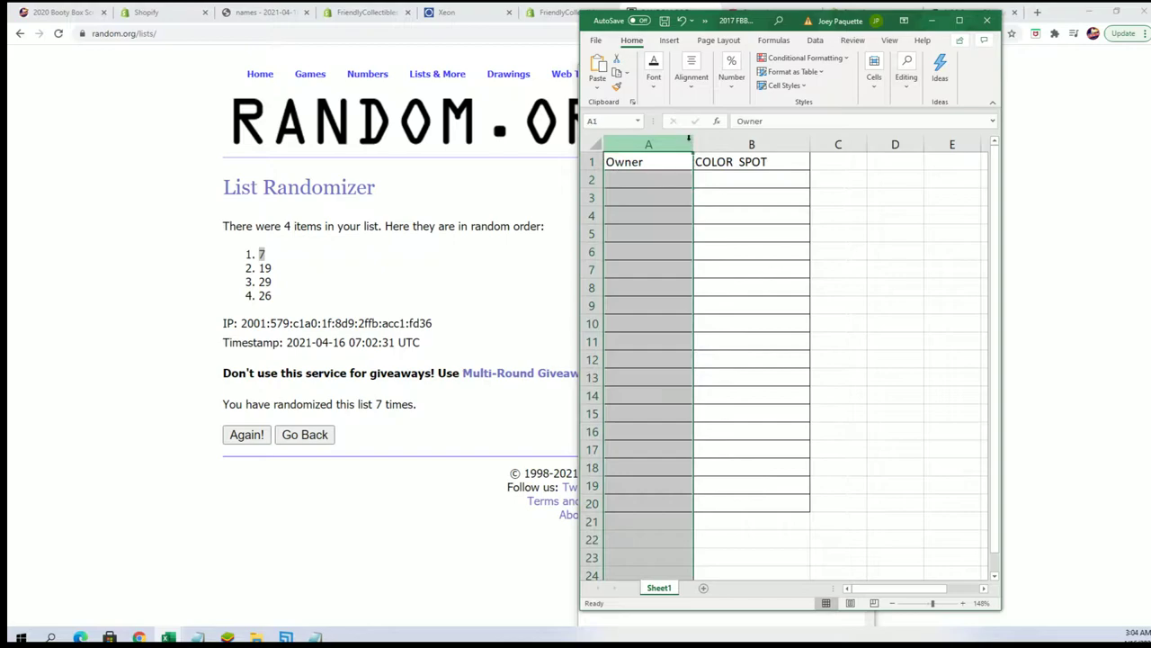
{"action": "left_click_drag", "start_coordinate": [692, 144], "coordinate": [724, 144]}
{"action": "left_click", "coordinate": [653, 184]}
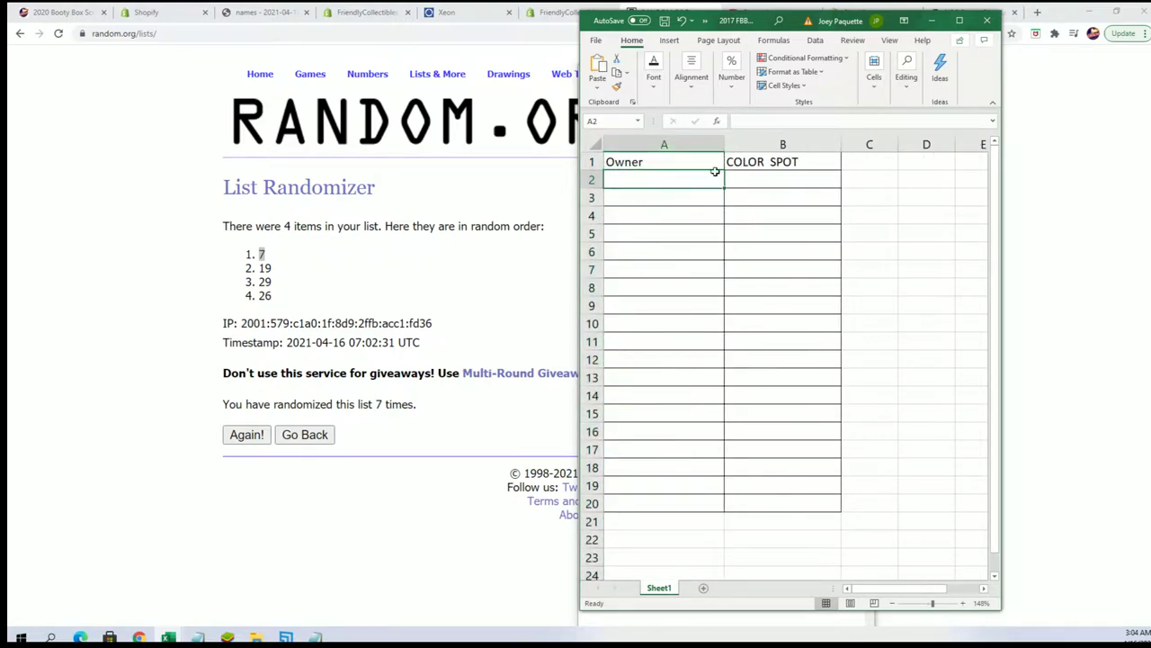
{"action": "left_click", "coordinate": [932, 20]}
{"action": "right_click", "coordinate": [654, 207]}
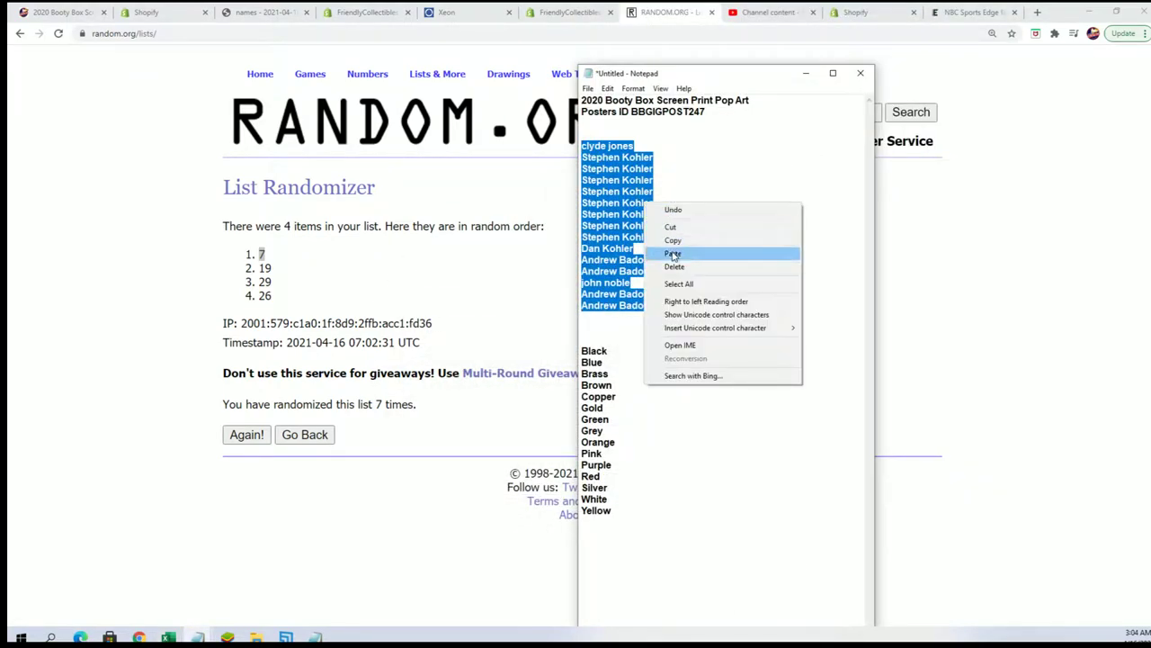
Copy the owner names and paste all fifteen into a fresh List Randomizer form.
{"action": "left_click", "coordinate": [666, 240]}
{"action": "left_click", "coordinate": [444, 95]}
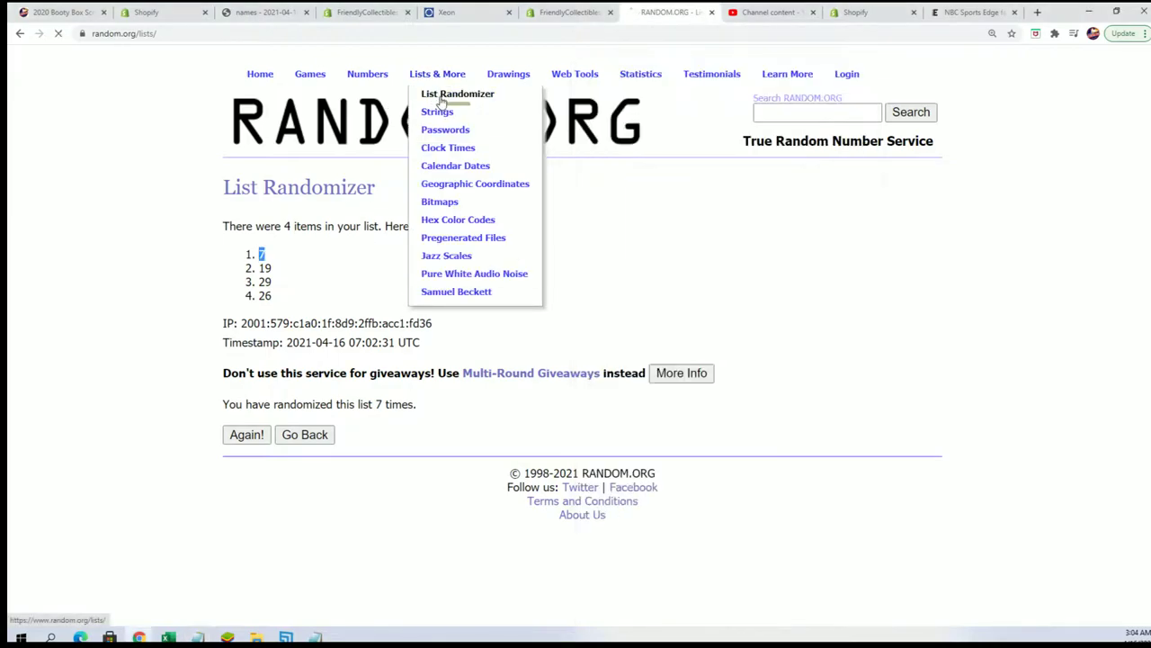
{"action": "left_click", "coordinate": [307, 376]}
{"action": "right_click", "coordinate": [301, 386]}
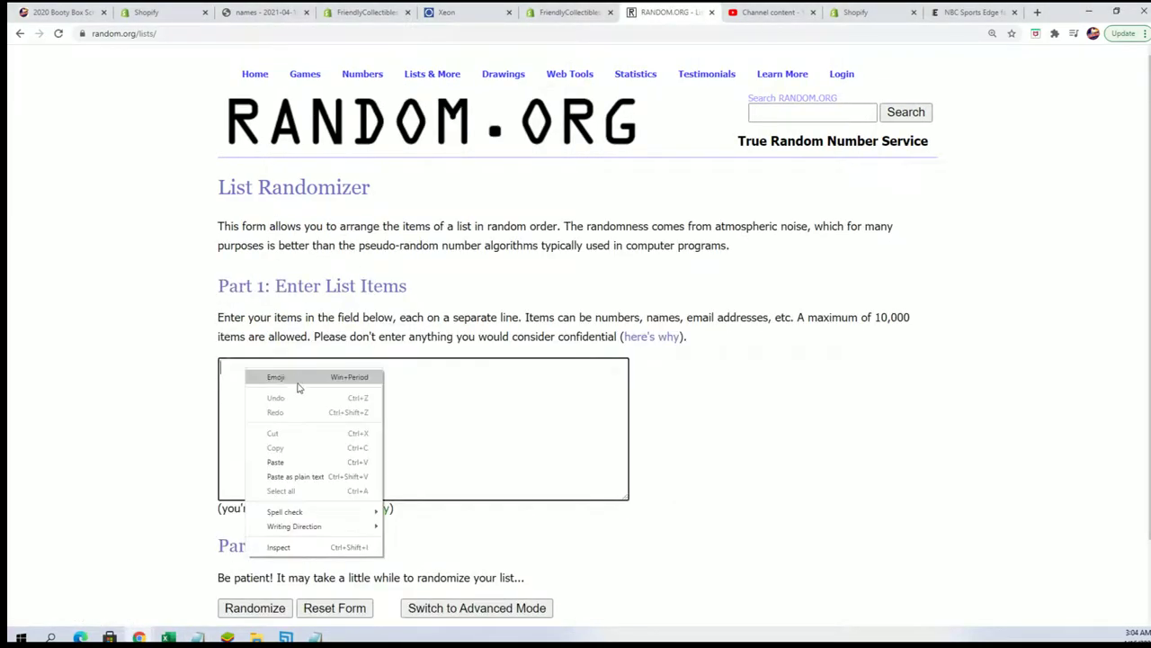
{"action": "left_click", "coordinate": [301, 462]}
Randomize the fifteen names and reshuffle them several more times with Again!
{"action": "scroll", "coordinate": [539, 504], "scroll_direction": "down", "scroll_amount": 1}
{"action": "left_click", "coordinate": [257, 513]}
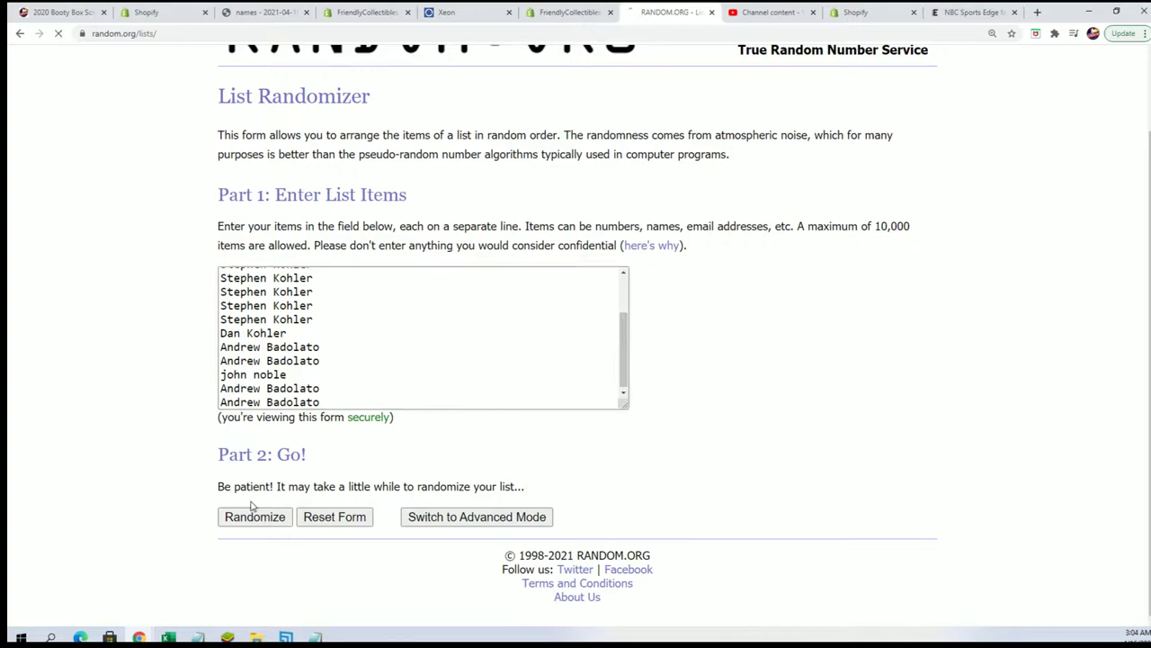
{"action": "scroll", "coordinate": [306, 435], "scroll_direction": "down", "scroll_amount": 1}
{"action": "left_click", "coordinate": [232, 519]}
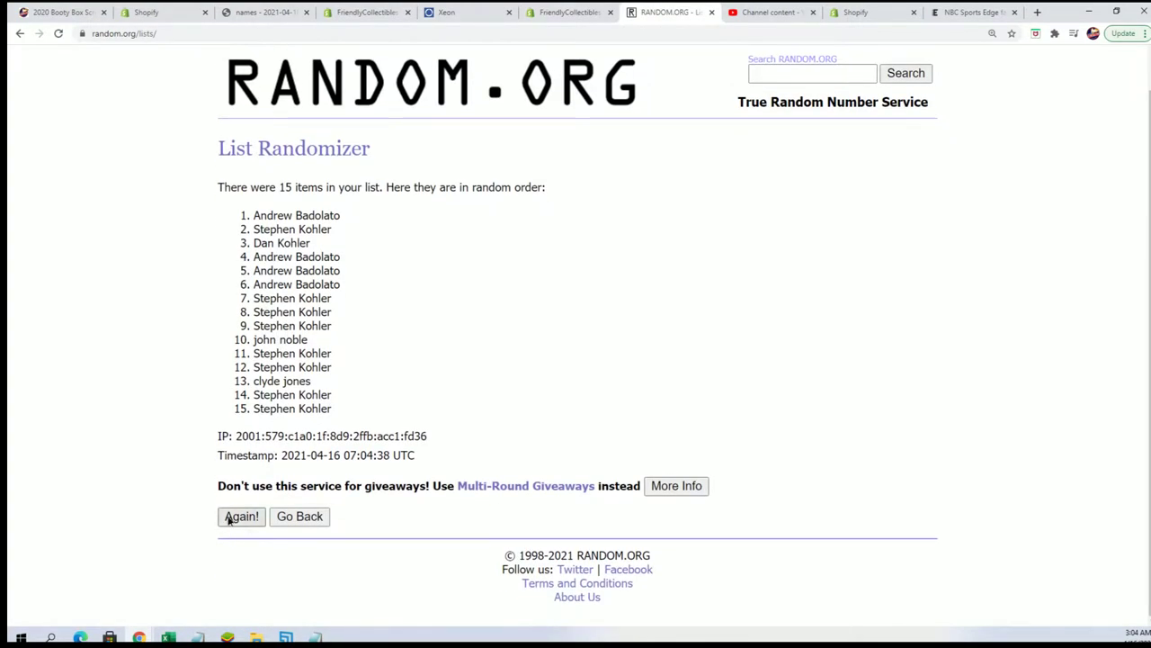
{"action": "left_click", "coordinate": [241, 518]}
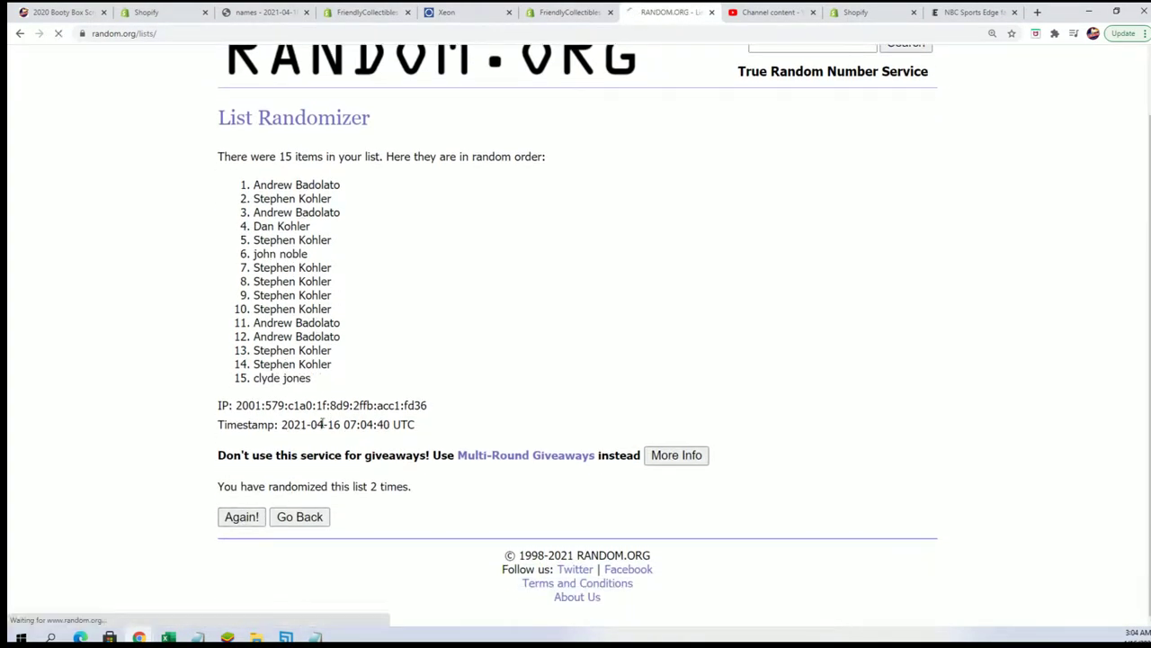
{"action": "scroll", "coordinate": [250, 528], "scroll_direction": "down", "scroll_amount": 1}
{"action": "left_click", "coordinate": [241, 518]}
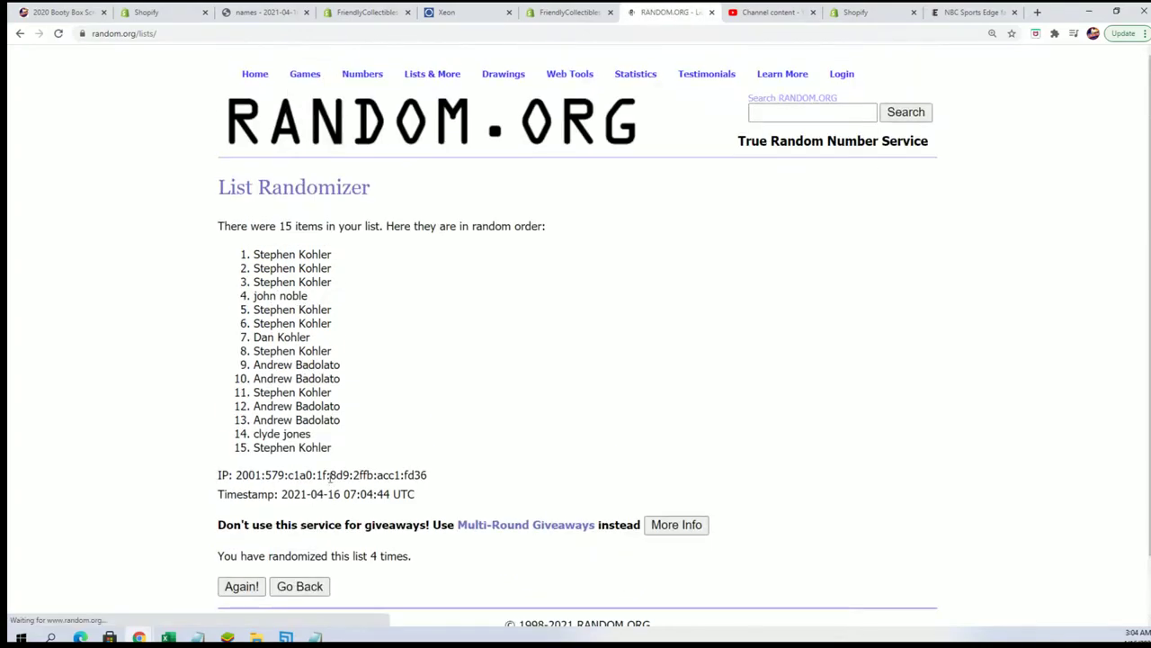
{"action": "scroll", "coordinate": [270, 486], "scroll_direction": "down", "scroll_amount": 1}
{"action": "scroll", "coordinate": [252, 513], "scroll_direction": "down", "scroll_amount": 1}
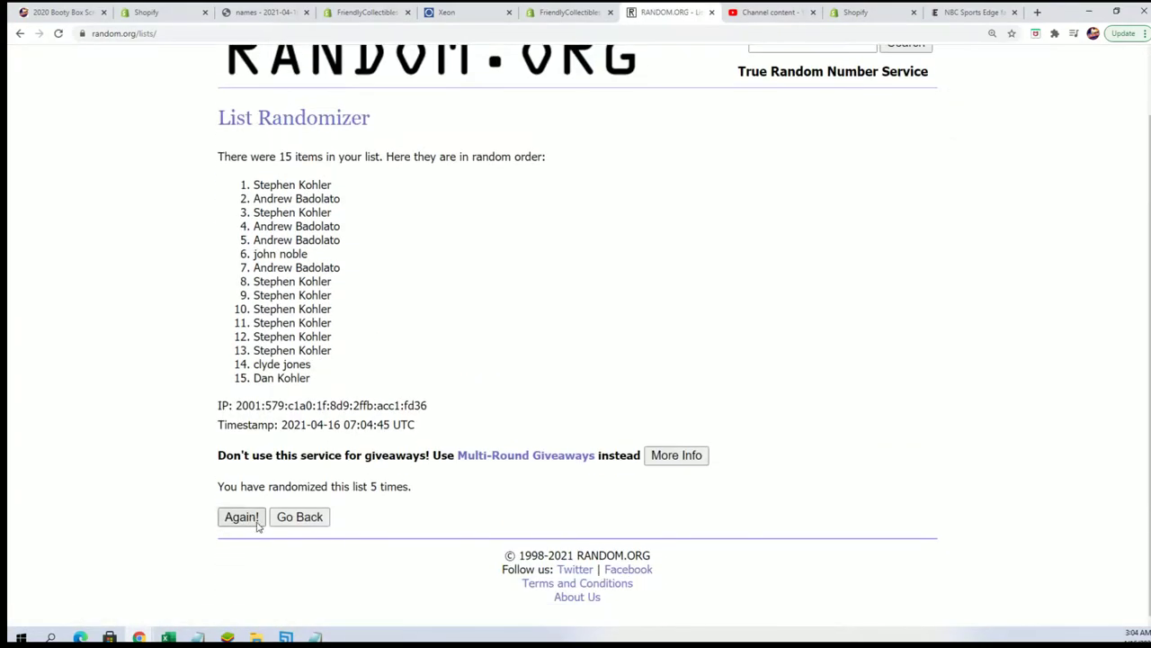
{"action": "left_click", "coordinate": [241, 517]}
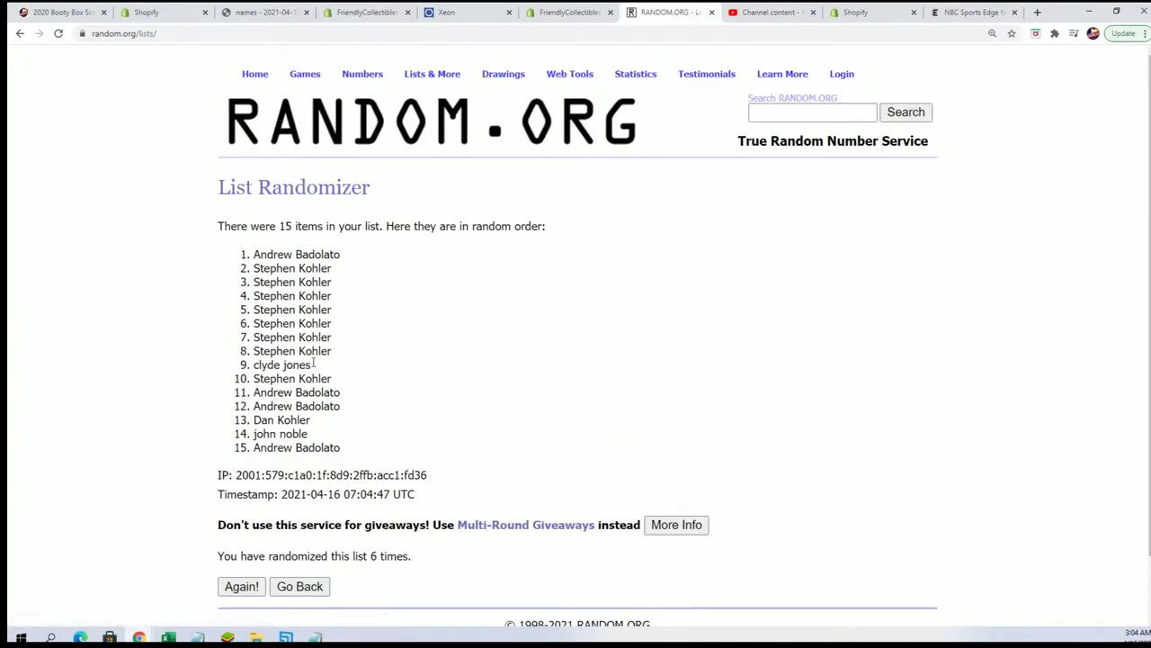
{"action": "scroll", "coordinate": [378, 355], "scroll_direction": "down", "scroll_amount": 1}
{"action": "left_click", "coordinate": [241, 525]}
{"action": "scroll", "coordinate": [303, 263], "scroll_direction": "down", "scroll_amount": 1}
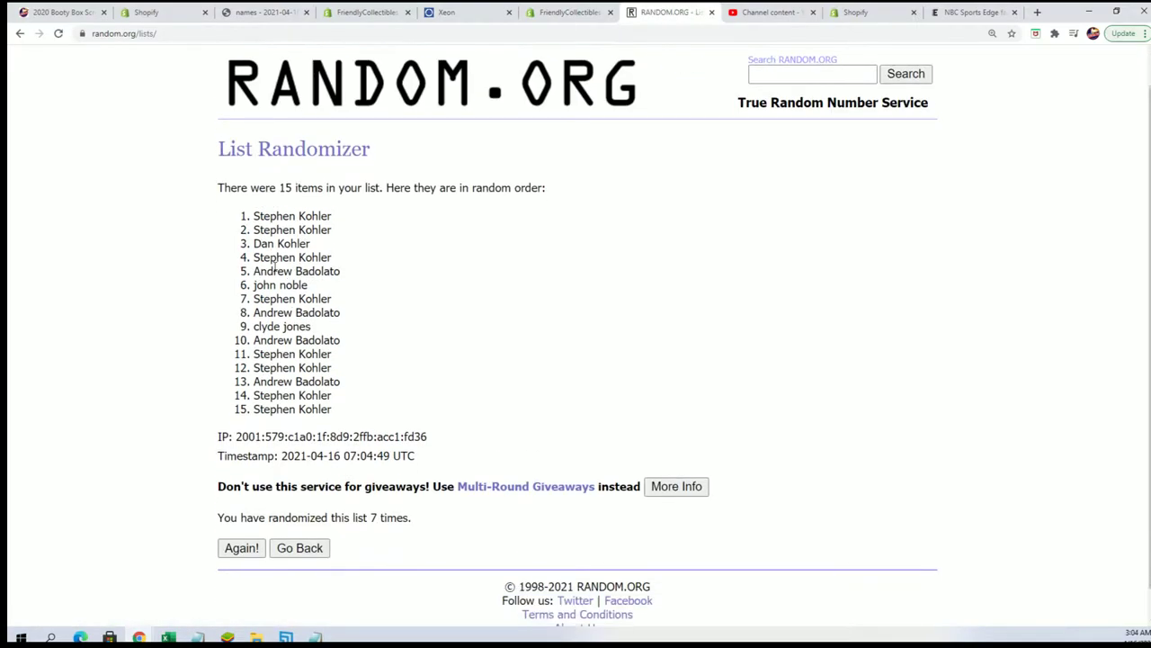
Select and copy all 15 shuffled owner names.
{"action": "scroll", "coordinate": [269, 261], "scroll_direction": "up", "scroll_amount": 1}
{"action": "left_click_drag", "start_coordinate": [252, 252], "coordinate": [351, 449]}
{"action": "right_click", "coordinate": [329, 430]}
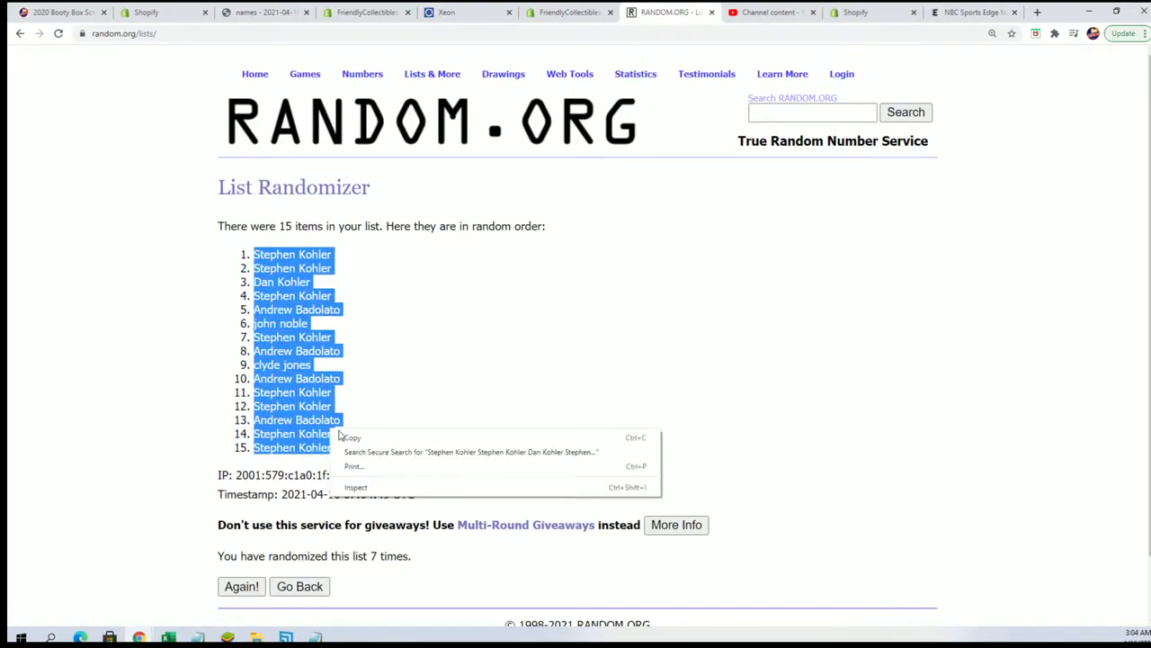
{"action": "left_click", "coordinate": [360, 437]}
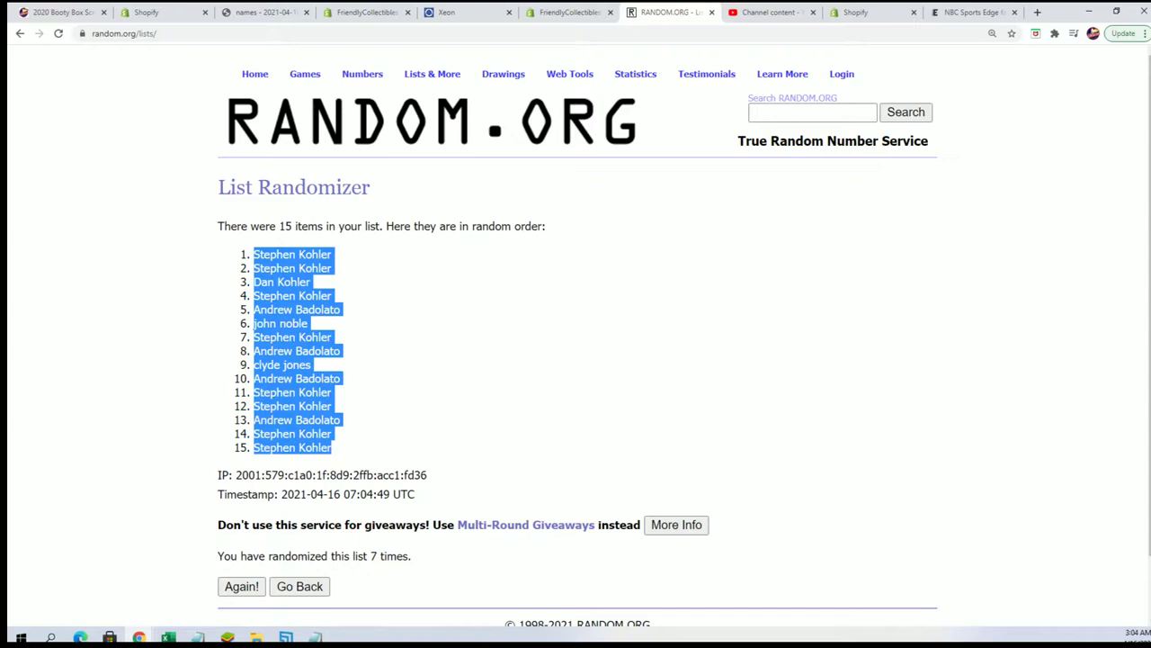
Paste the shuffled names into Owner cells A2:A16 as plain text via Paste Special.
{"action": "key", "text": "alt+Tab"}
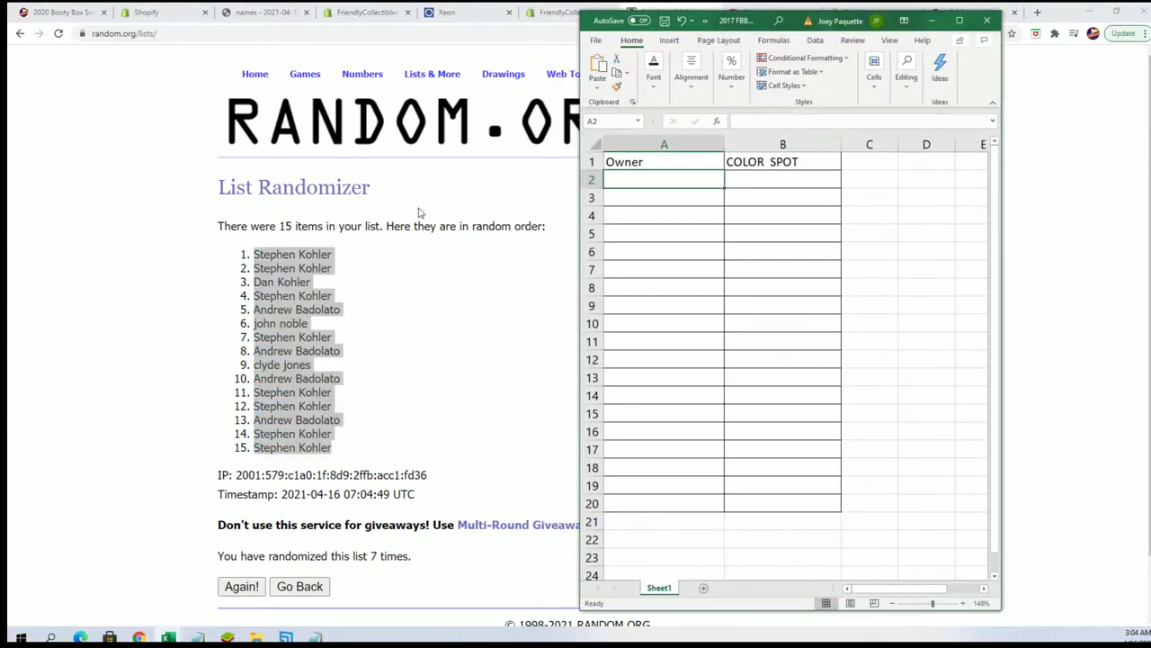
{"action": "right_click", "coordinate": [614, 178]}
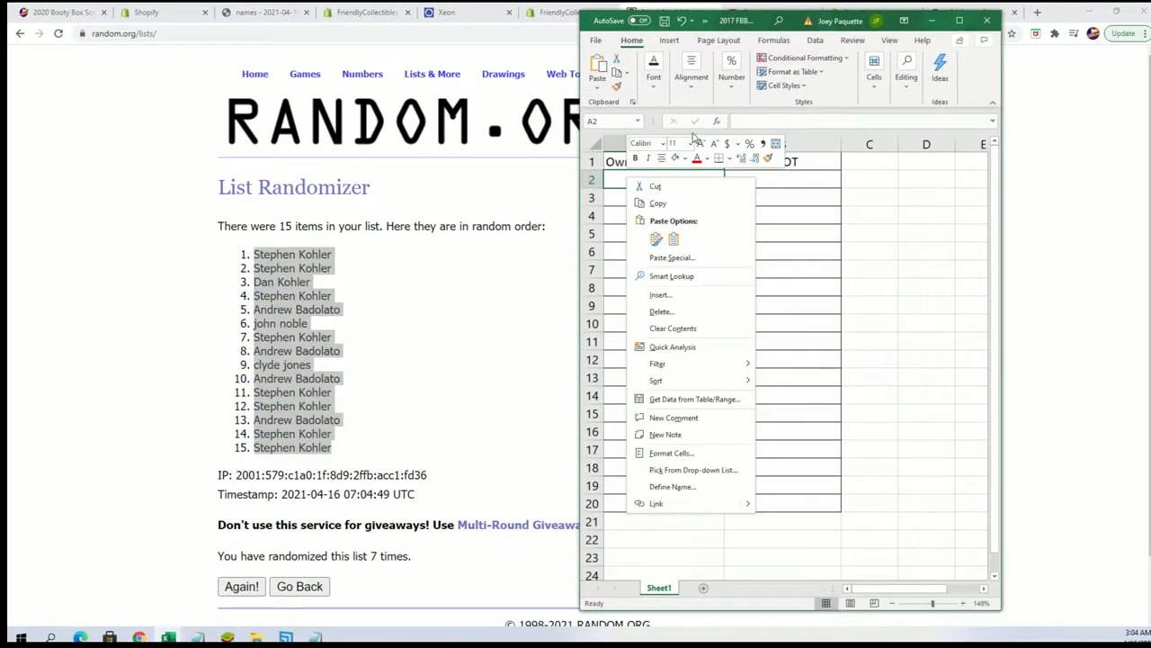
{"action": "left_click", "coordinate": [661, 254]}
{"action": "left_click", "coordinate": [583, 188]}
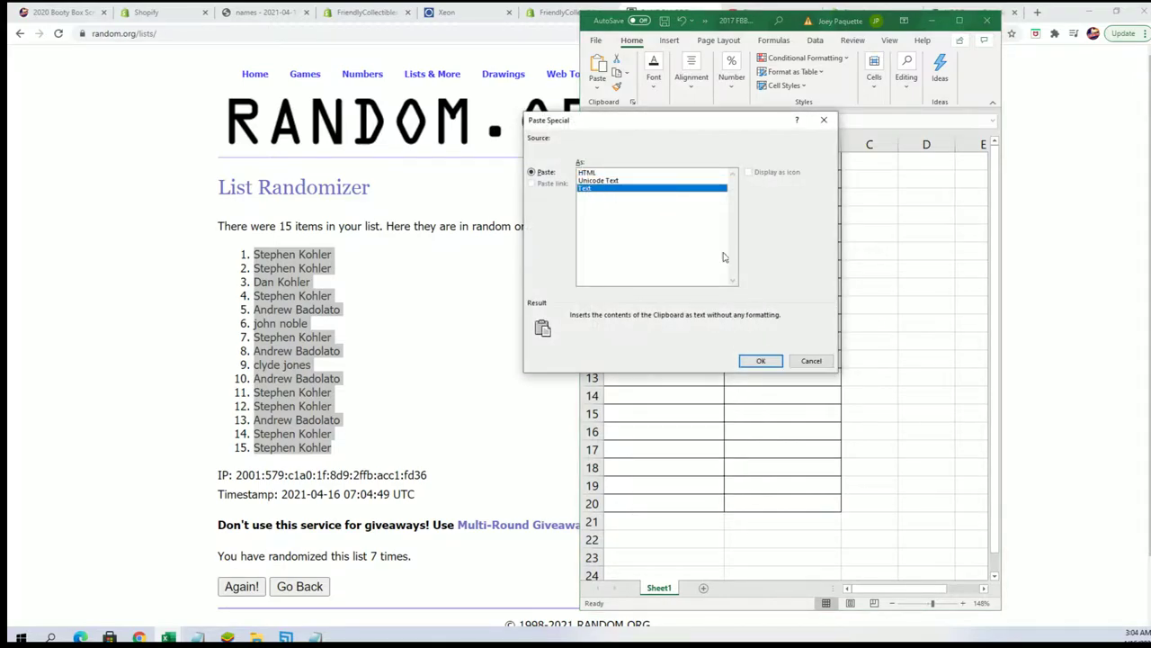
{"action": "left_click", "coordinate": [760, 360]}
Select cell B2, minimize Excel and open an empty List Randomizer form.
{"action": "left_click", "coordinate": [767, 173]}
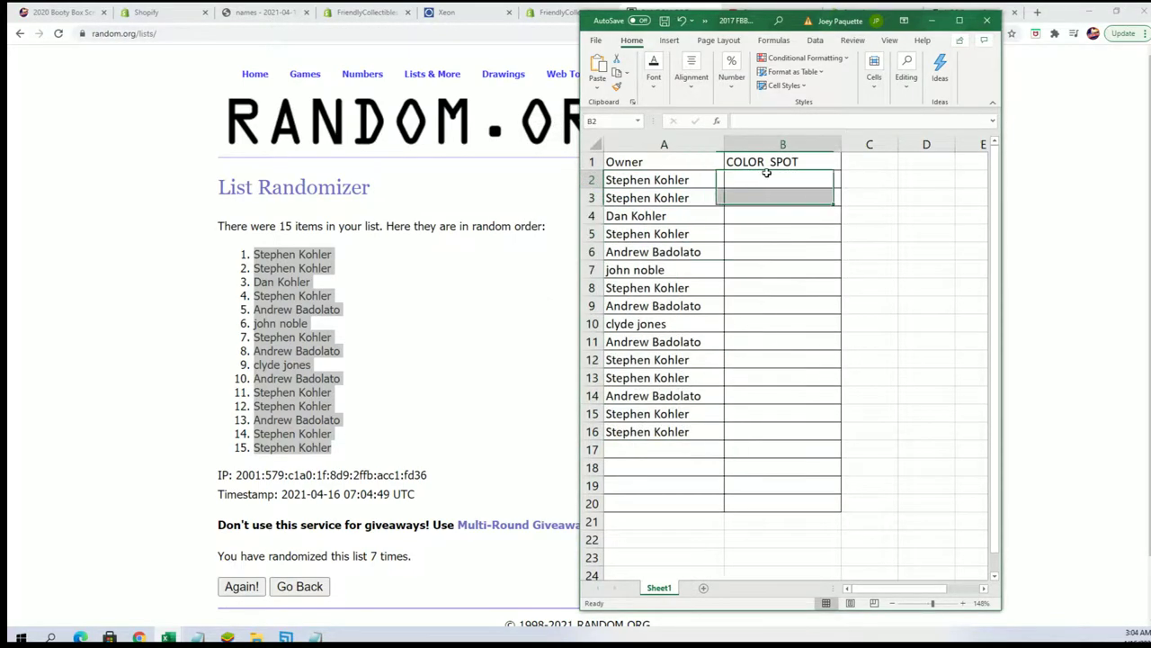
{"action": "left_click", "coordinate": [932, 20]}
{"action": "mouse_move", "coordinate": [432, 75]}
{"action": "left_click", "coordinate": [441, 95]}
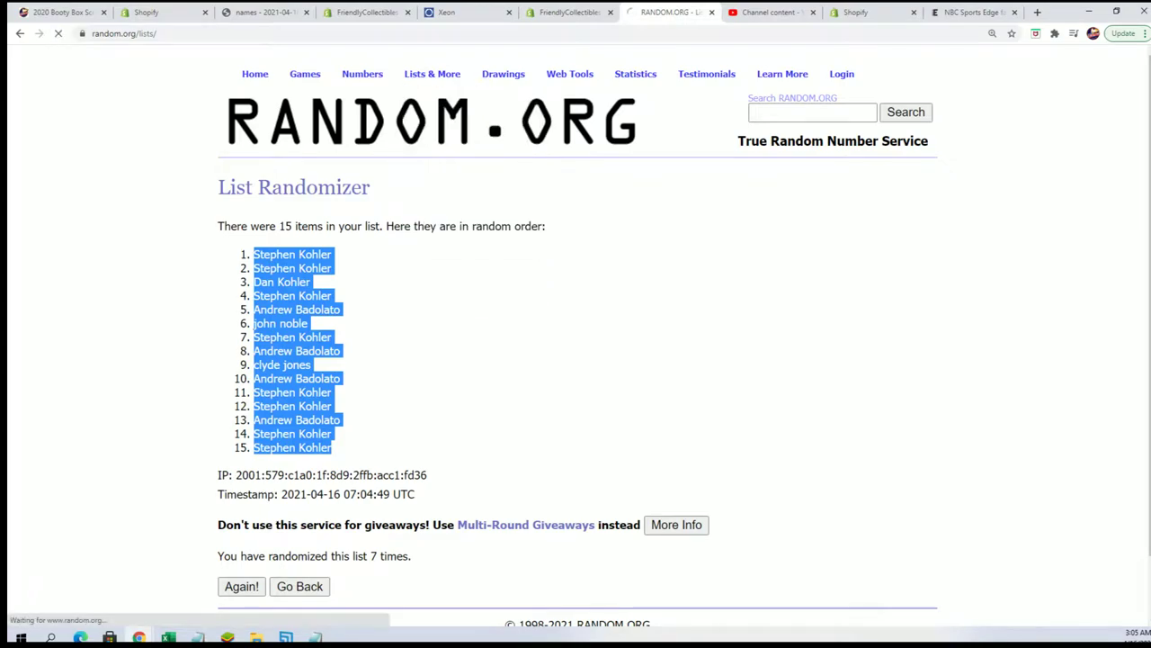
Copy the colour list, Black to Yellow, from Notepad into the randomizer's list box.
{"action": "key", "text": "alt+Tab"}
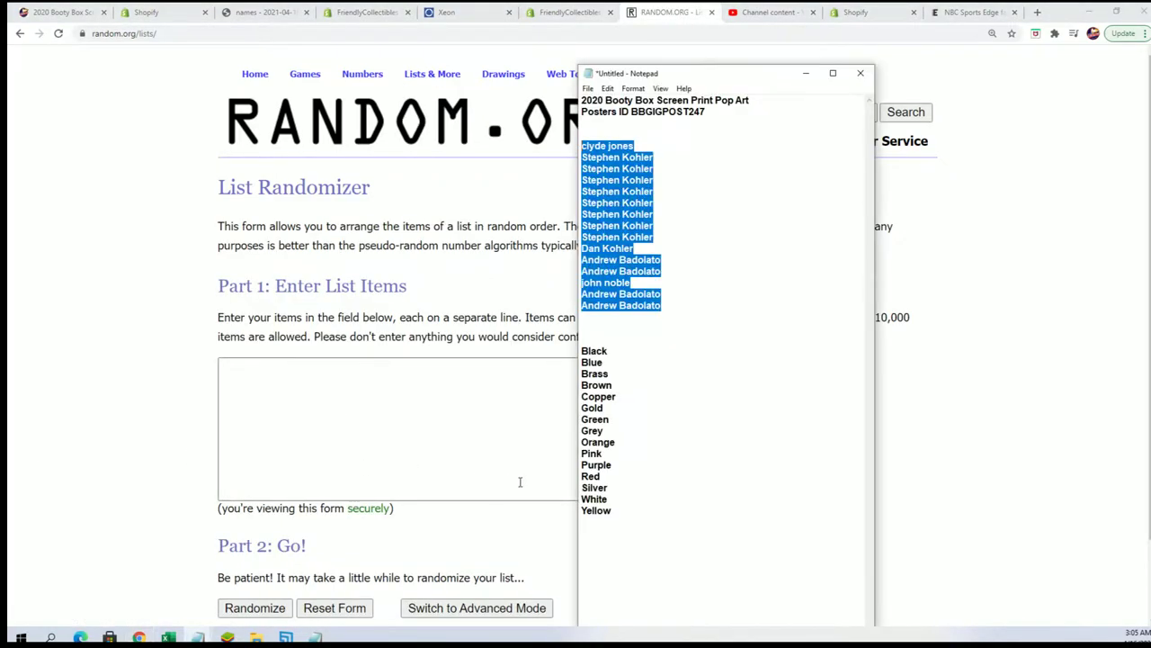
{"action": "left_click_drag", "start_coordinate": [617, 511], "coordinate": [595, 352]}
{"action": "right_click", "coordinate": [598, 366]}
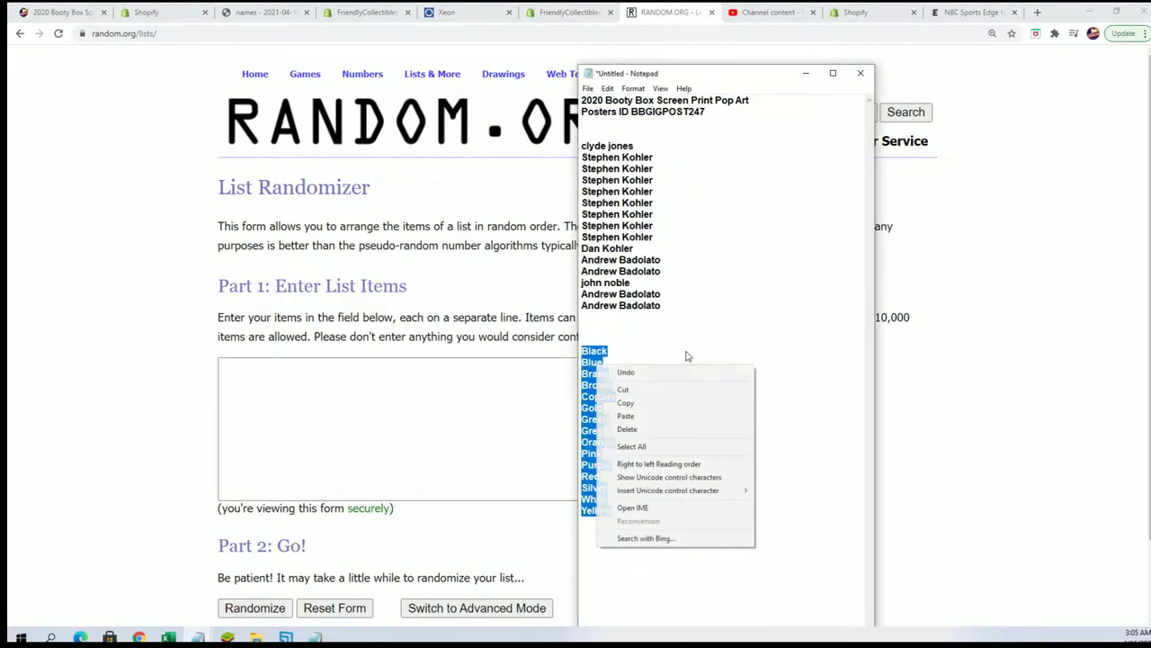
{"action": "left_click", "coordinate": [632, 404]}
{"action": "left_click", "coordinate": [237, 368]}
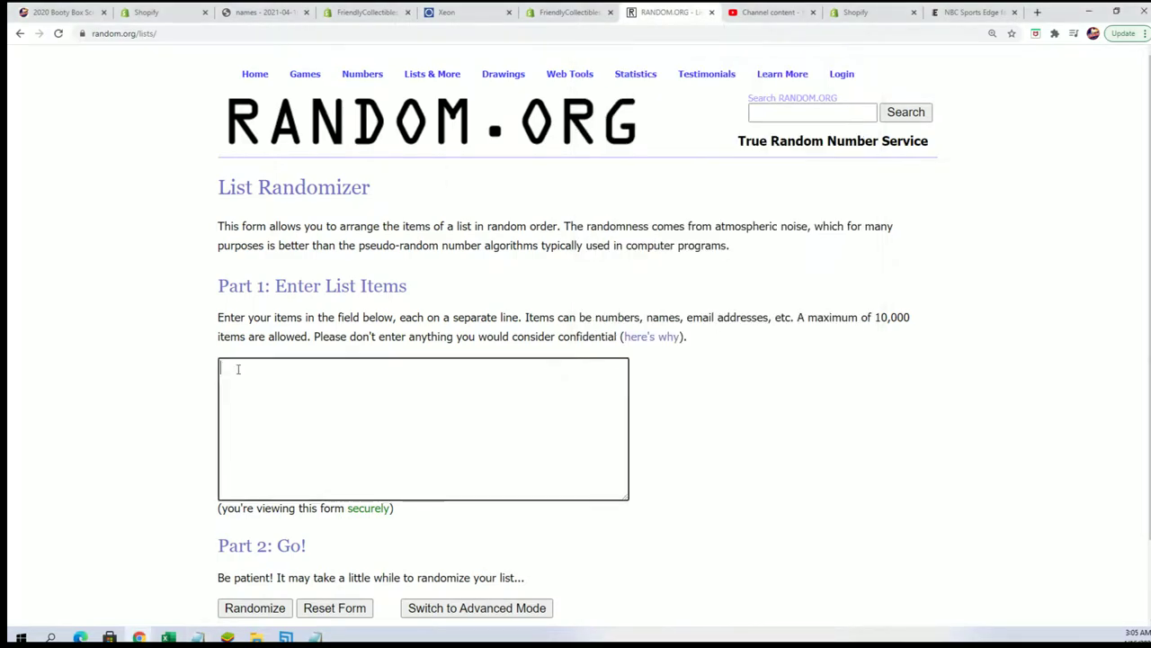
{"action": "right_click", "coordinate": [267, 373]}
{"action": "left_click", "coordinate": [297, 466]}
Randomize the 15 colours and reshuffle them repeatedly, ending with White, Copper, Pink, Gold first.
{"action": "scroll", "coordinate": [650, 447], "scroll_direction": "down", "scroll_amount": 1}
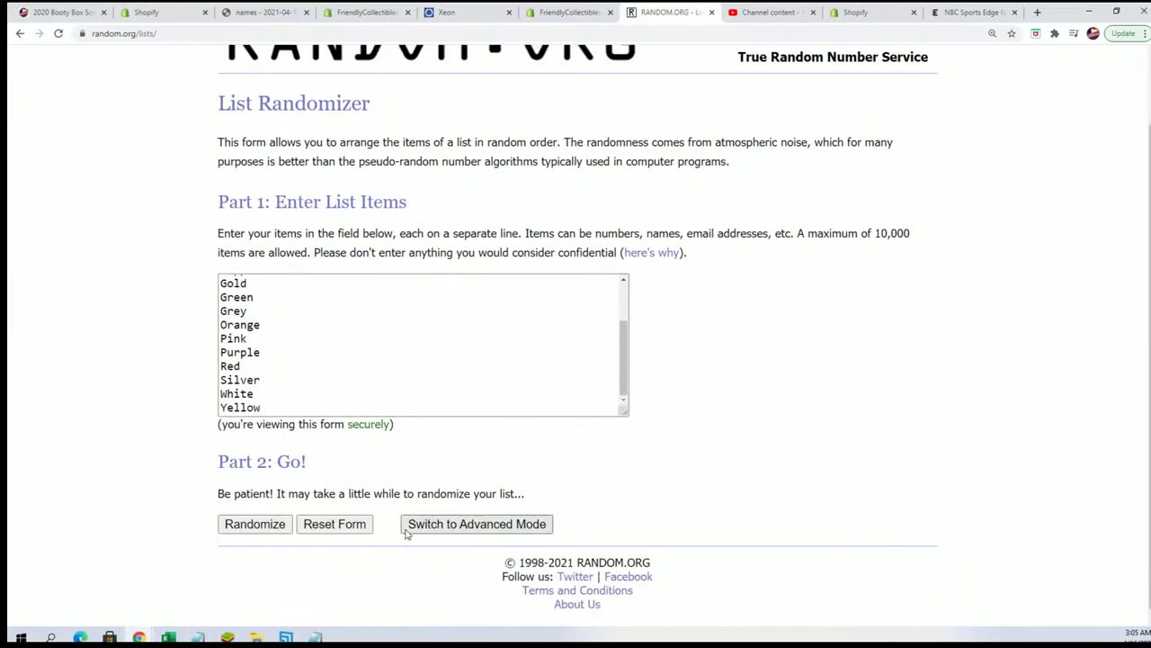
{"action": "left_click", "coordinate": [255, 519]}
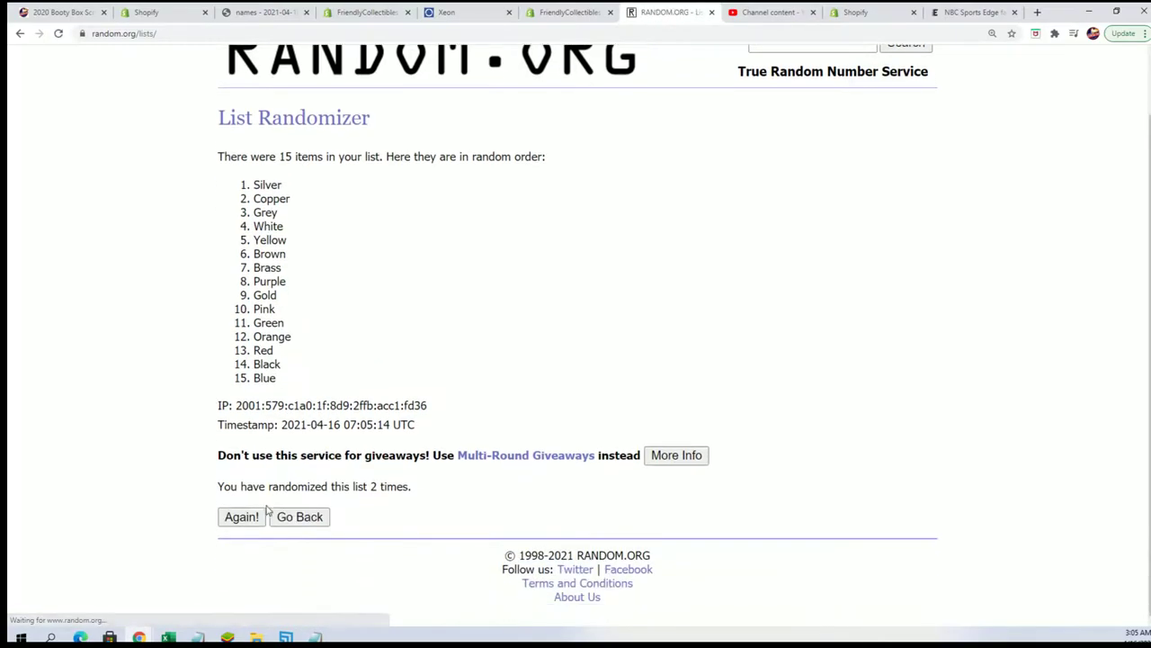
{"action": "left_click", "coordinate": [241, 515]}
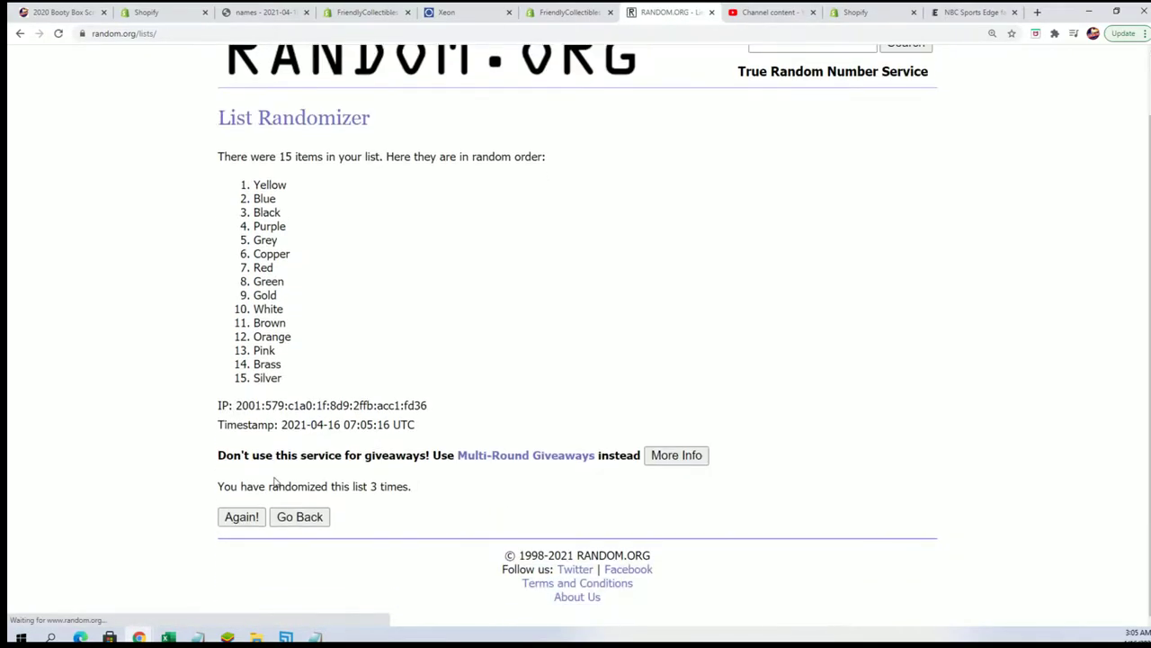
{"action": "left_click", "coordinate": [240, 516]}
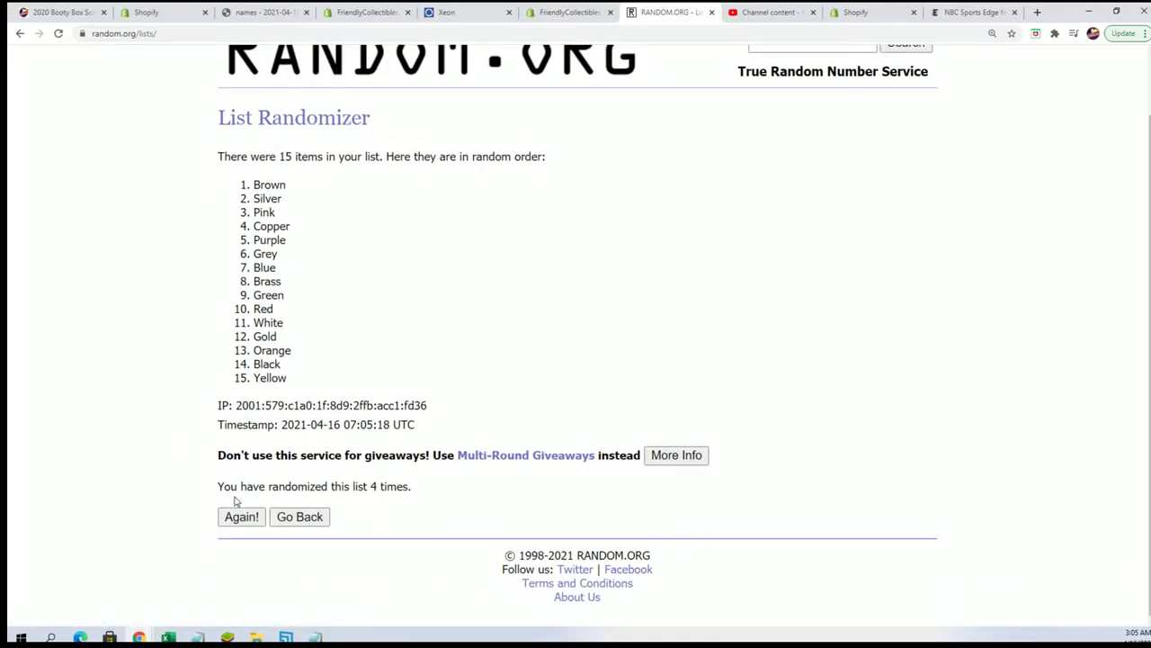
{"action": "left_click", "coordinate": [241, 520]}
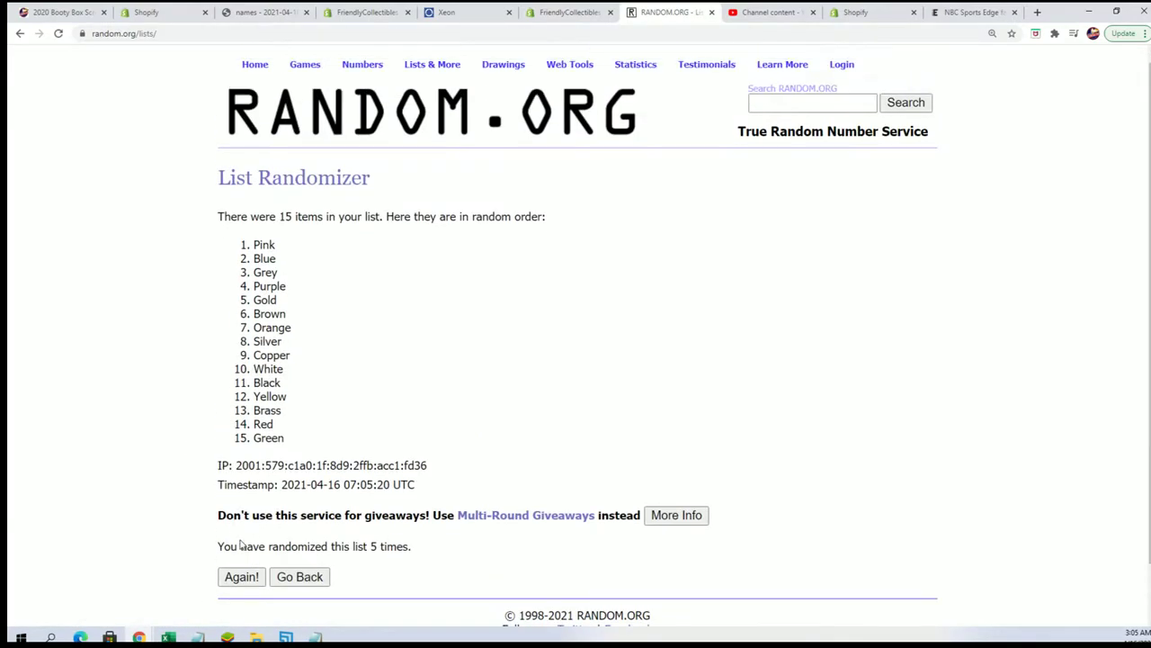
{"action": "left_click", "coordinate": [240, 576]}
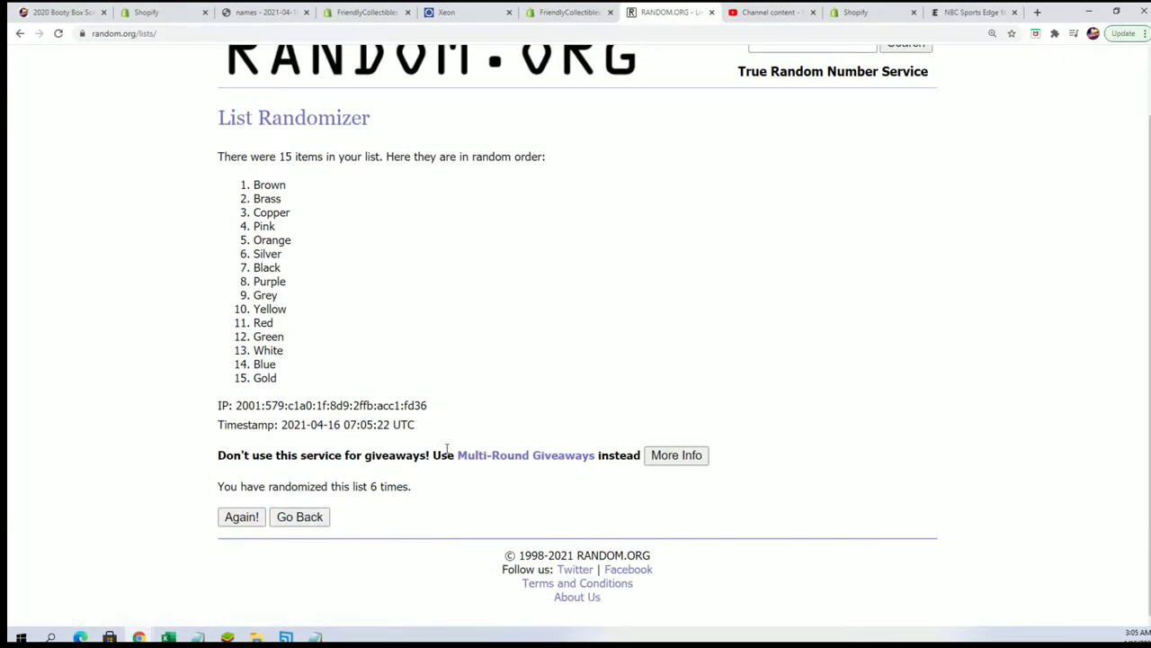
{"action": "left_click", "coordinate": [226, 519]}
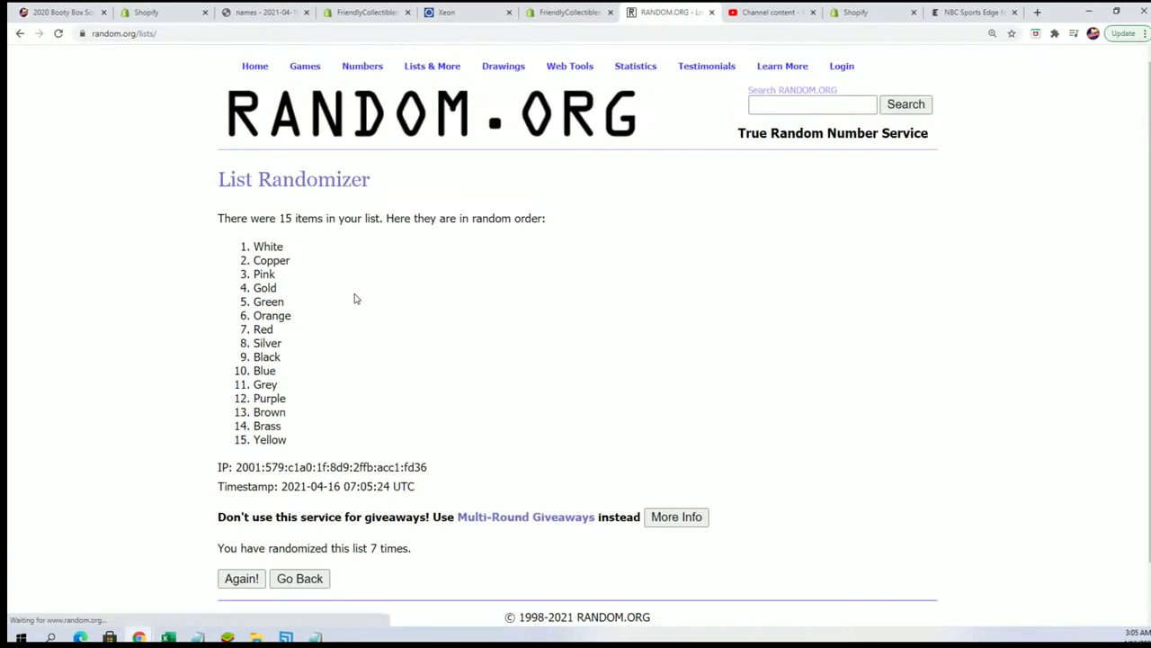
Copy all 15 shuffled colours from the results.
{"action": "left_click_drag", "start_coordinate": [302, 265], "coordinate": [293, 373]}
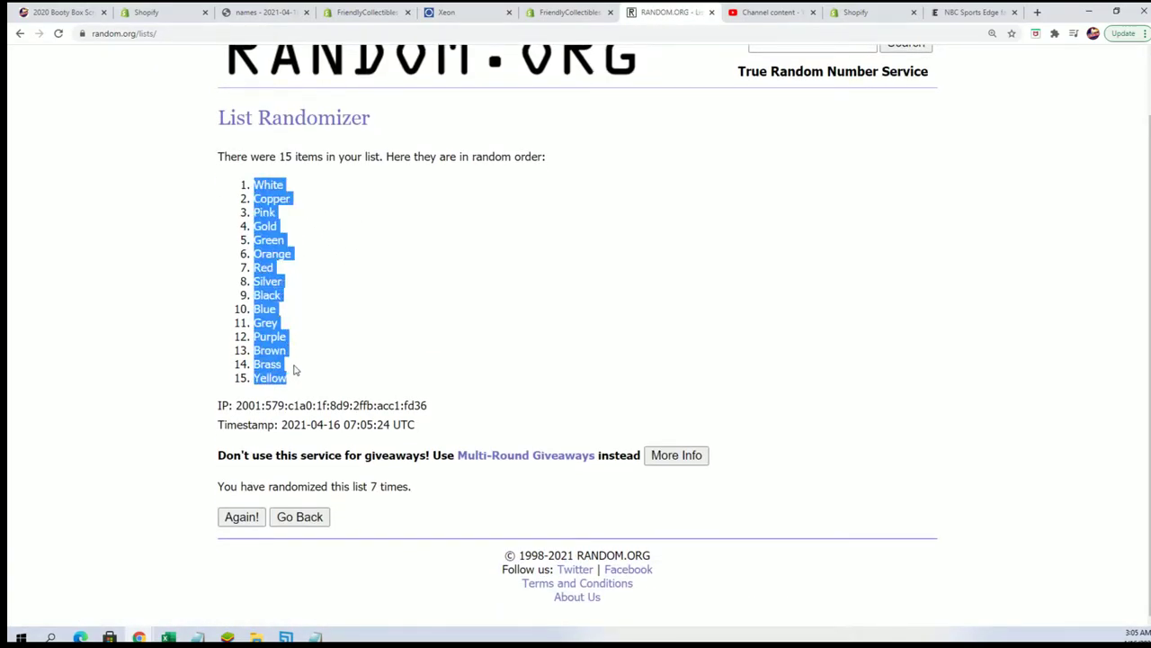
{"action": "right_click", "coordinate": [293, 372]}
{"action": "left_click", "coordinate": [314, 378]}
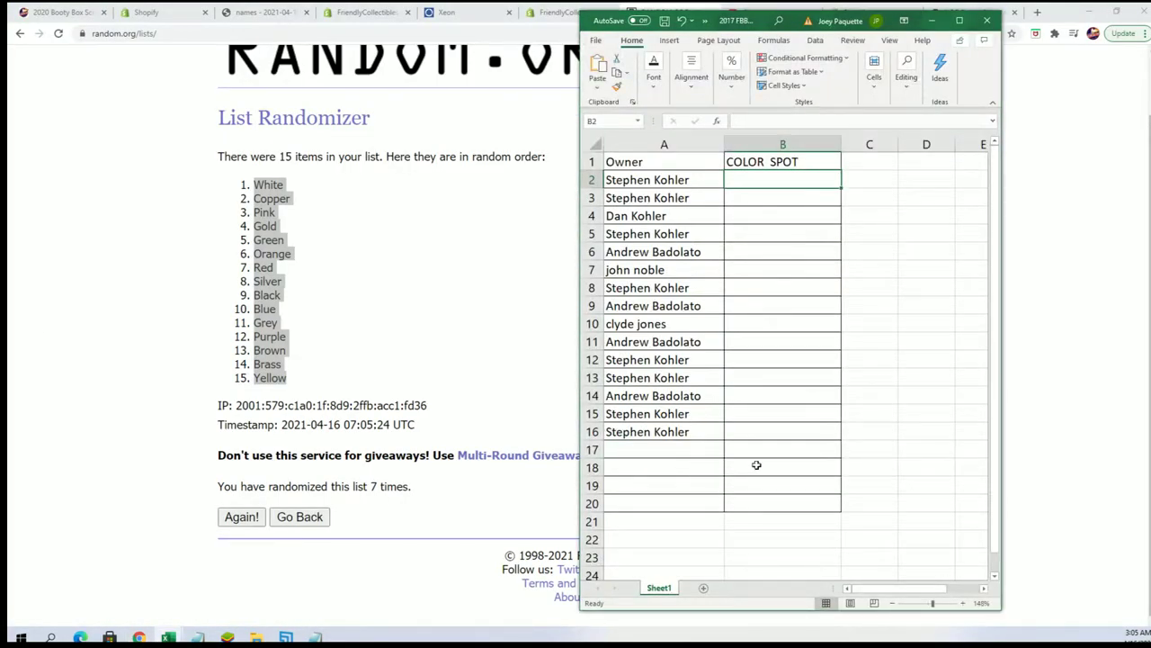
Paste the colours as text into B2:B16 and autofit column A to its longest name.
{"action": "right_click", "coordinate": [736, 180]}
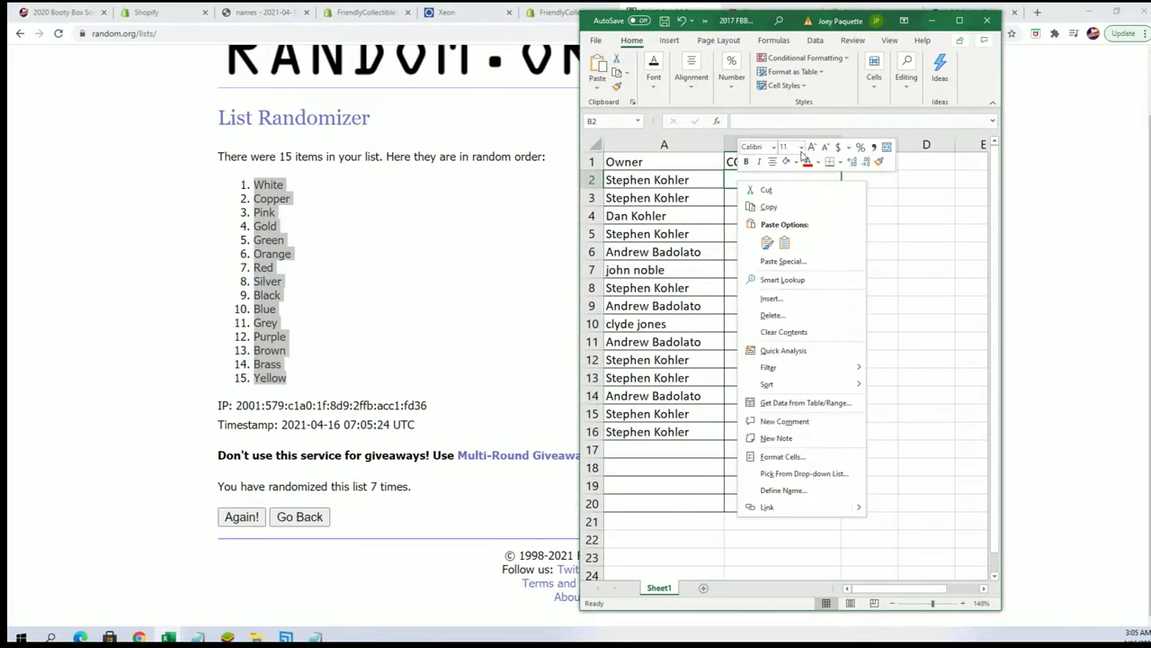
{"action": "left_click", "coordinate": [766, 241]}
{"action": "left_click", "coordinate": [675, 191]}
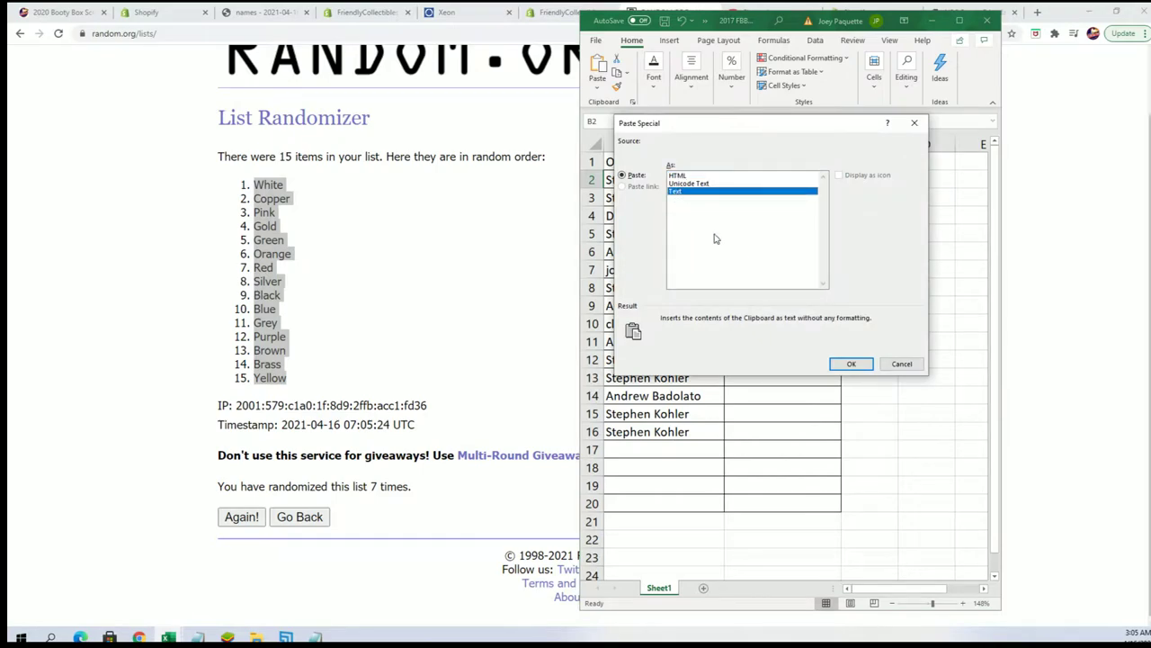
{"action": "left_click", "coordinate": [846, 365]}
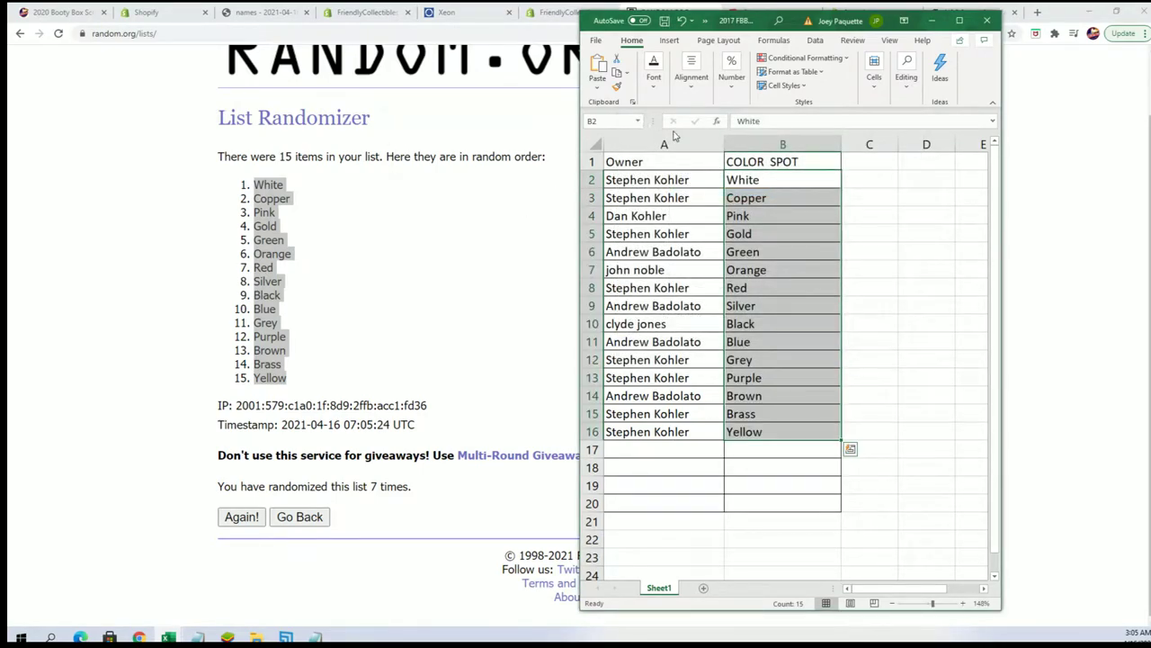
{"action": "left_click", "coordinate": [708, 137]}
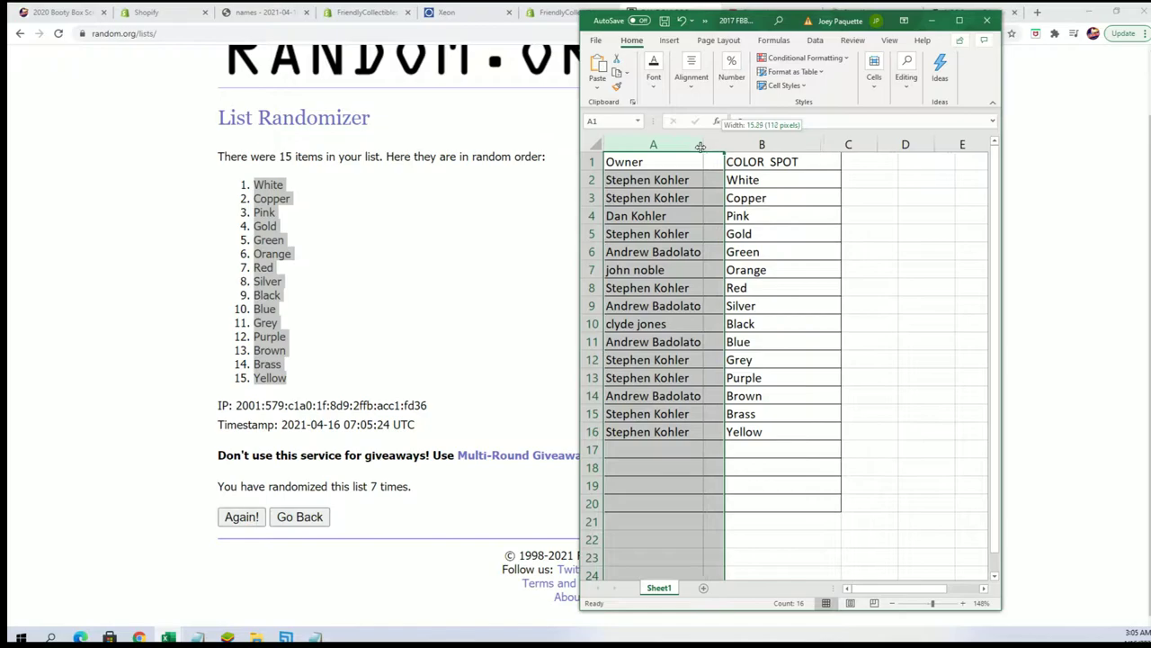
{"action": "double_click", "coordinate": [724, 144]}
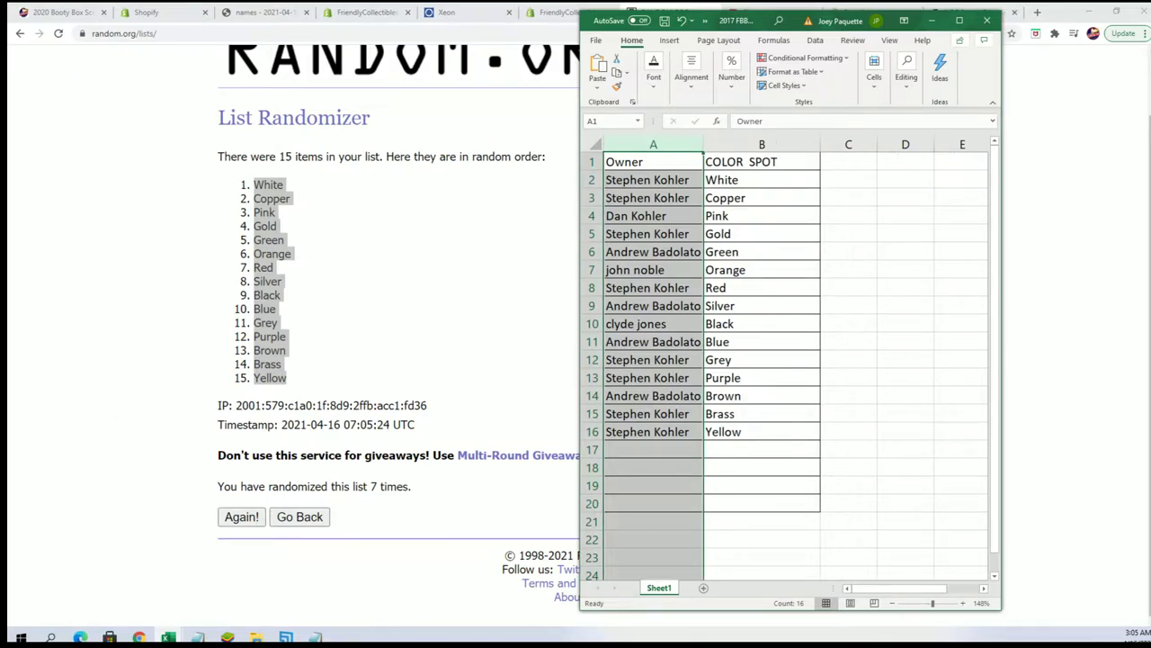